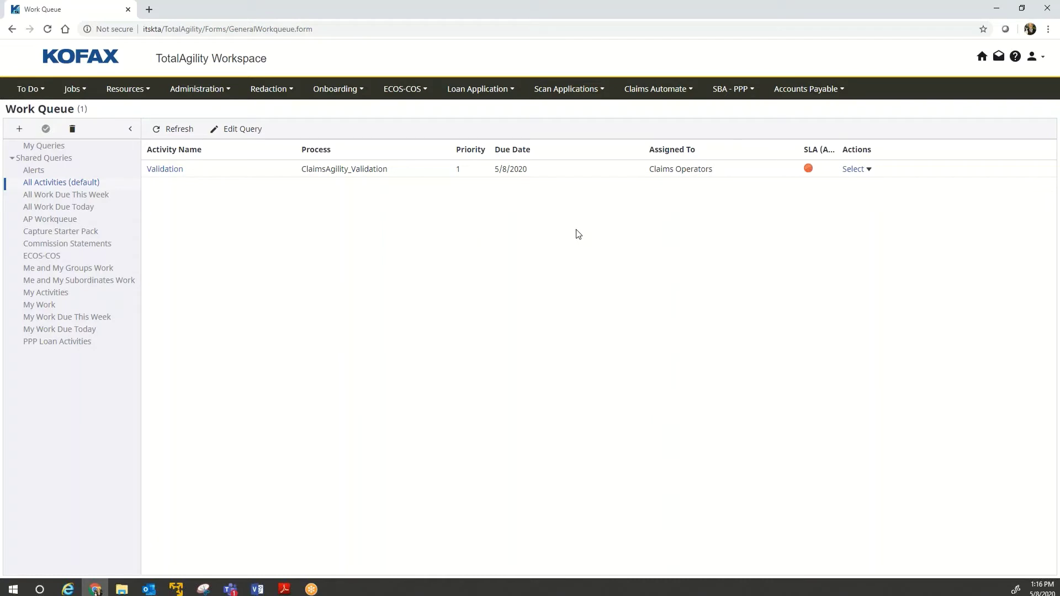
Step: Open the ClaimsAgility Validation activity, collapse the thumbnails and display the claim form's source image
click(164, 169)
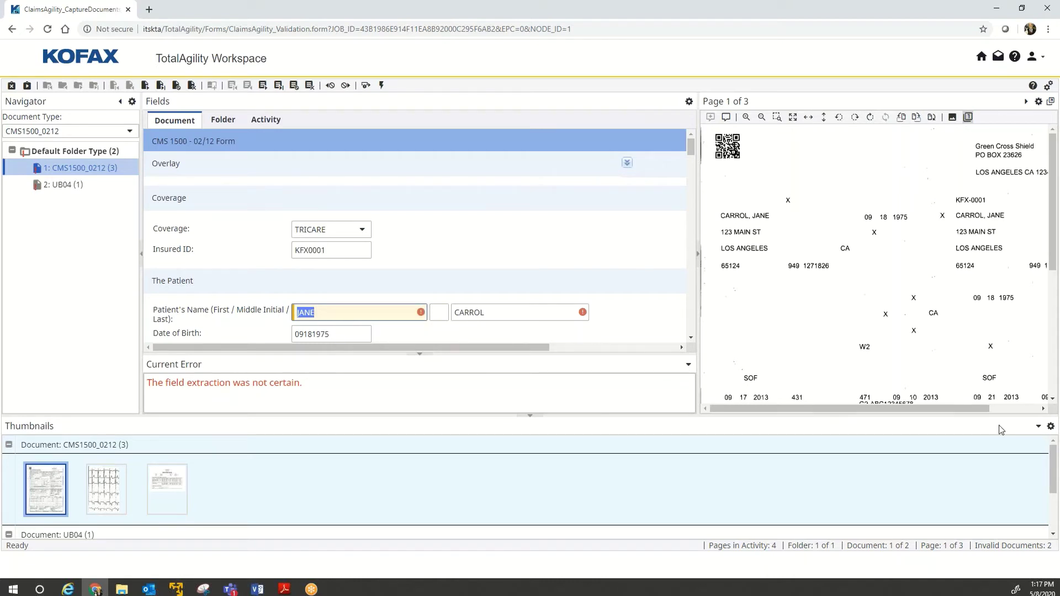
click(1038, 429)
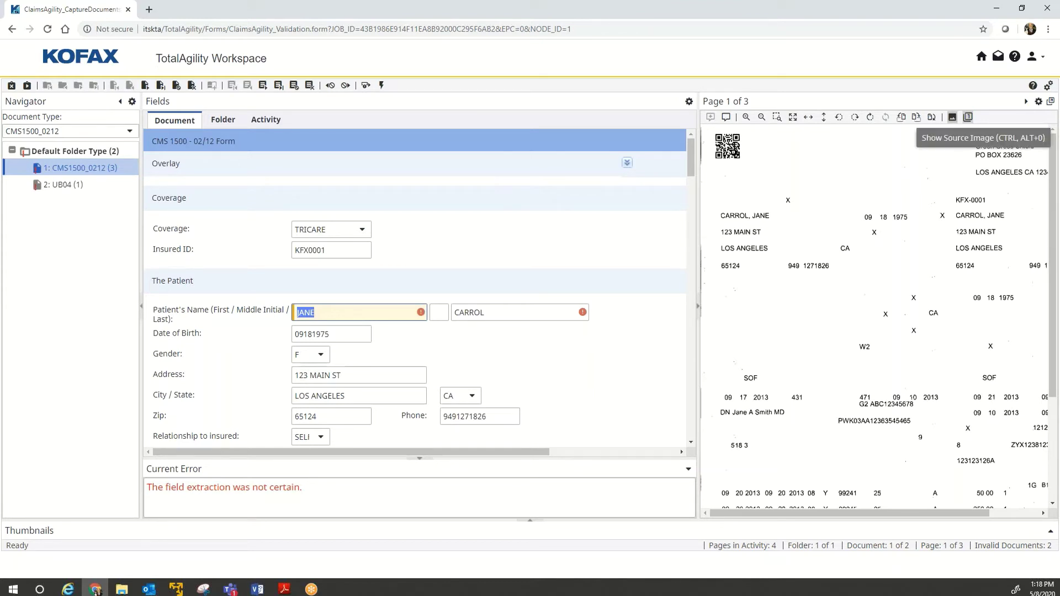
click(952, 119)
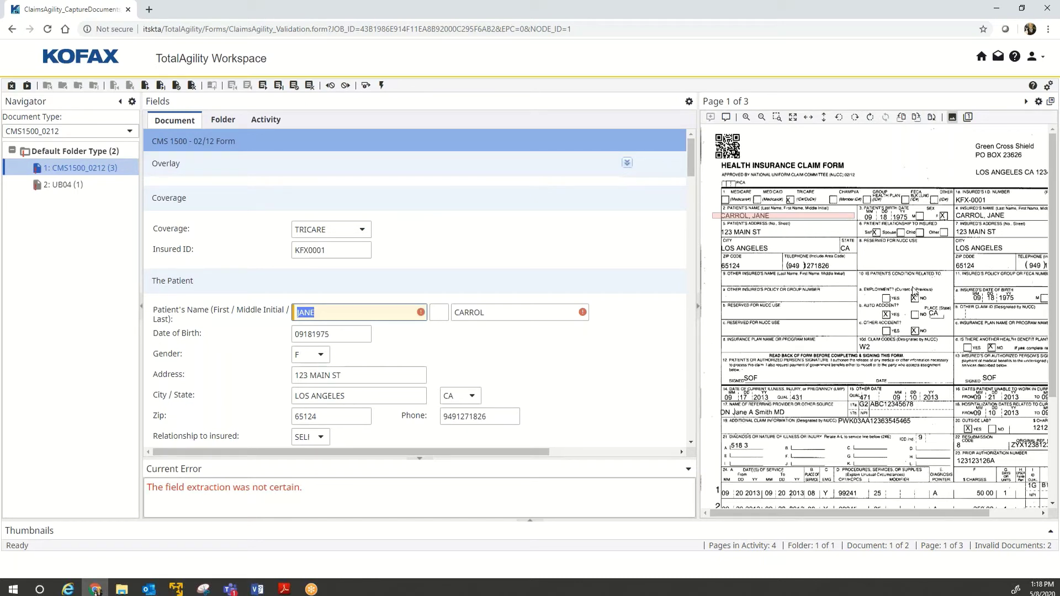
click(953, 118)
click(953, 118)
Step: Confirm the uncertain patient and insured name fields on the CMS 1500 form as extracted
scroll(692, 178, down, 3)
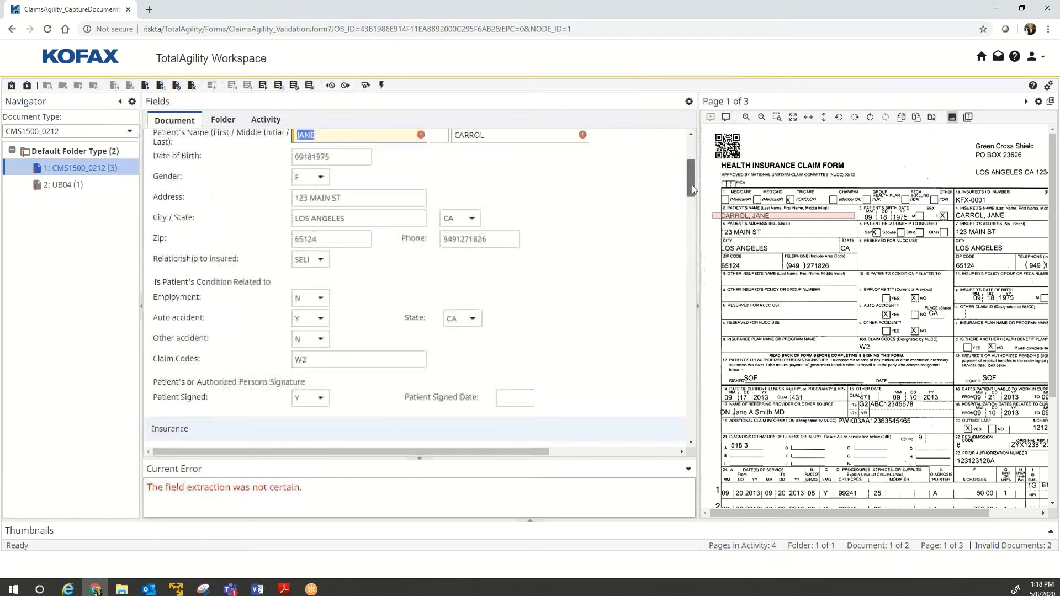
scroll(692, 184, up, 2)
scroll(692, 161, up, 1)
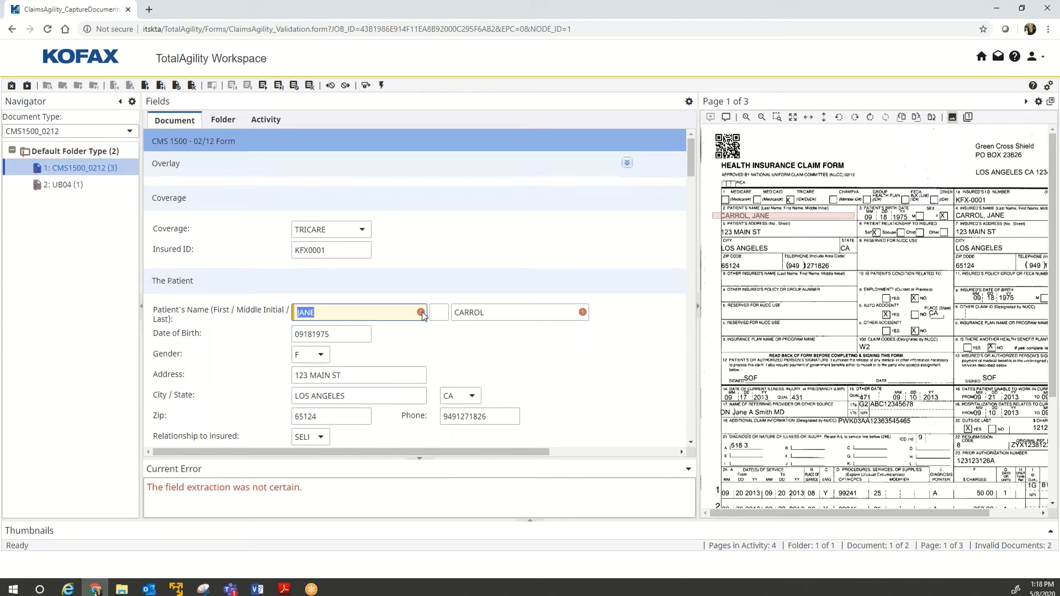
mouse_move(422, 313)
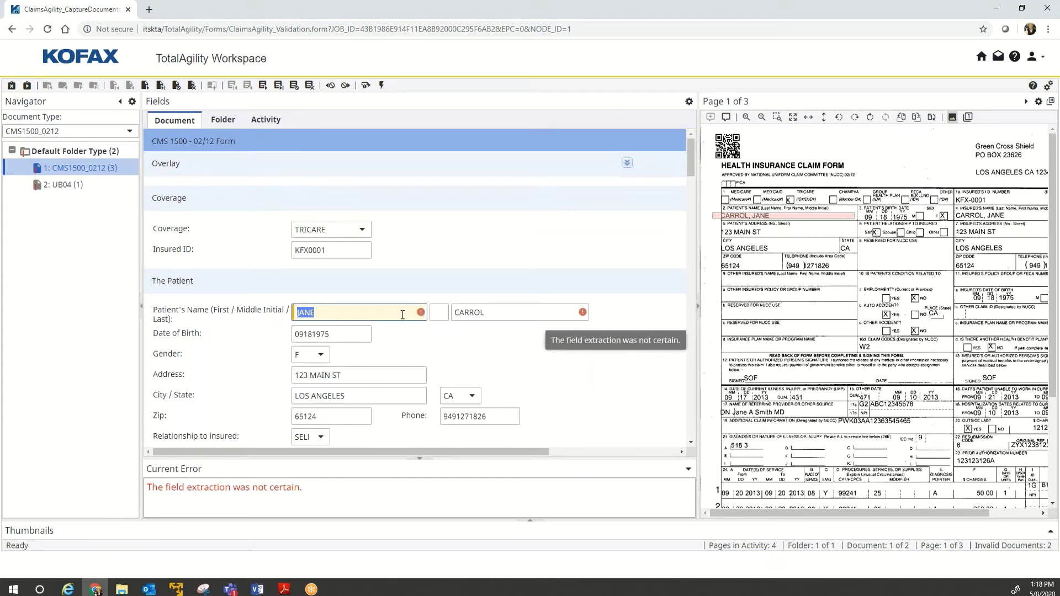
click(366, 313)
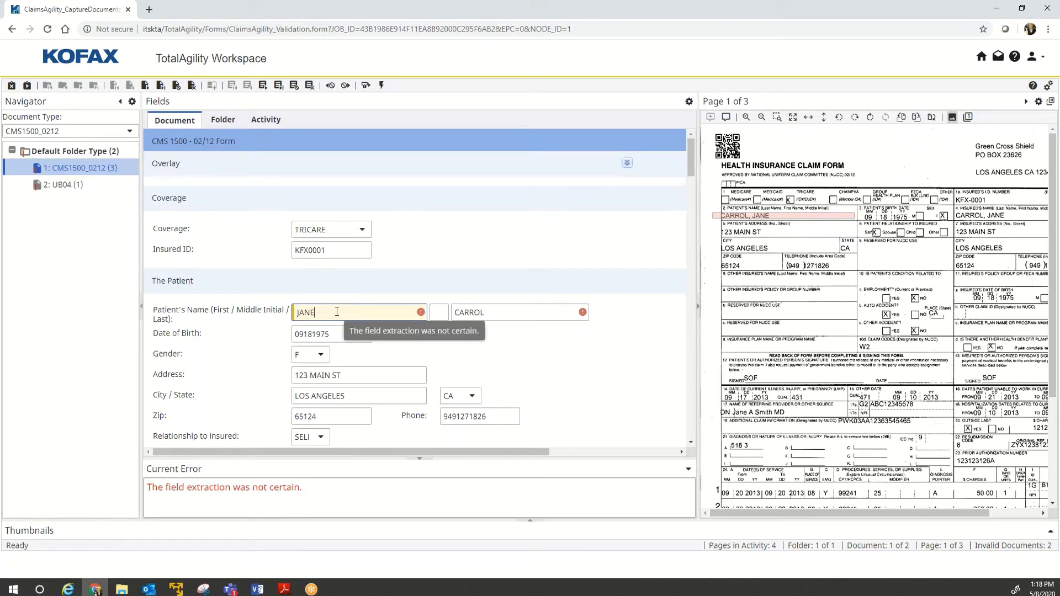
key(Return)
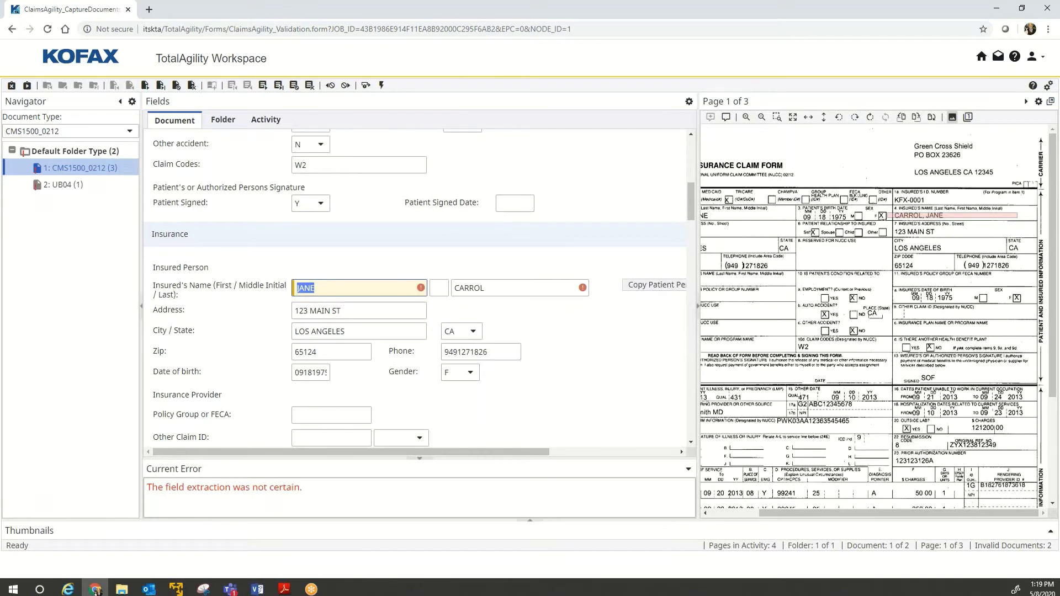
key(Return)
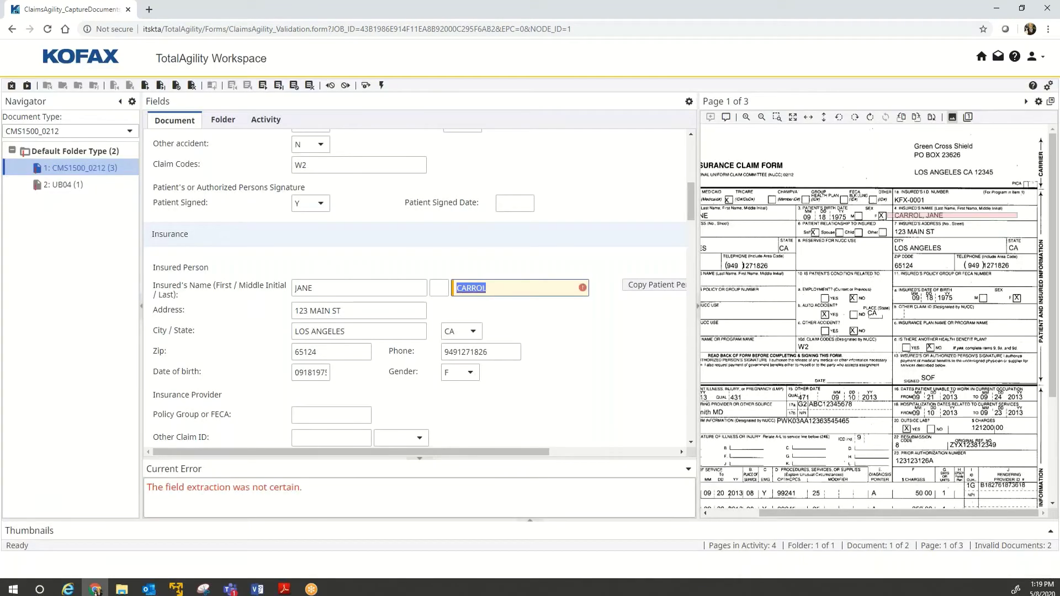
key(Return)
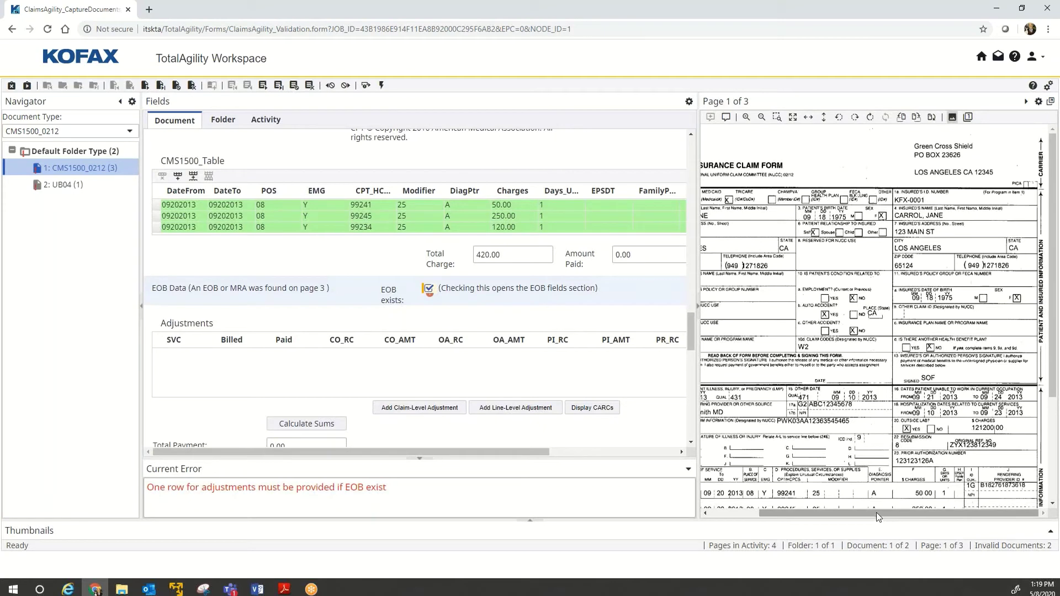
Step: Review the claim, referring provider, diagnosis and treatment fields against the first page of the claim form
drag(876, 513, 840, 509)
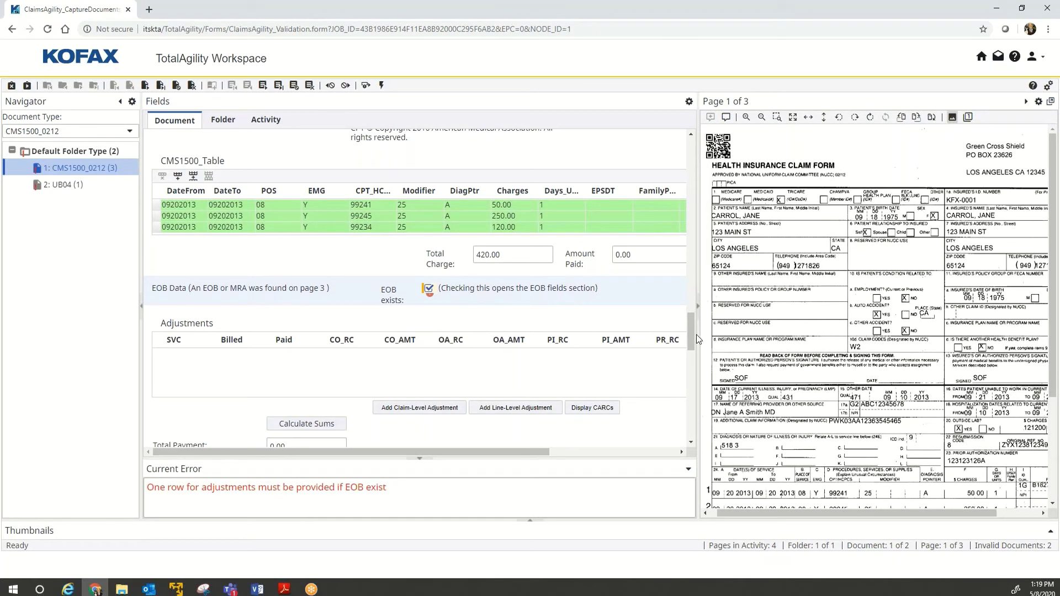
drag(689, 333, 697, 276)
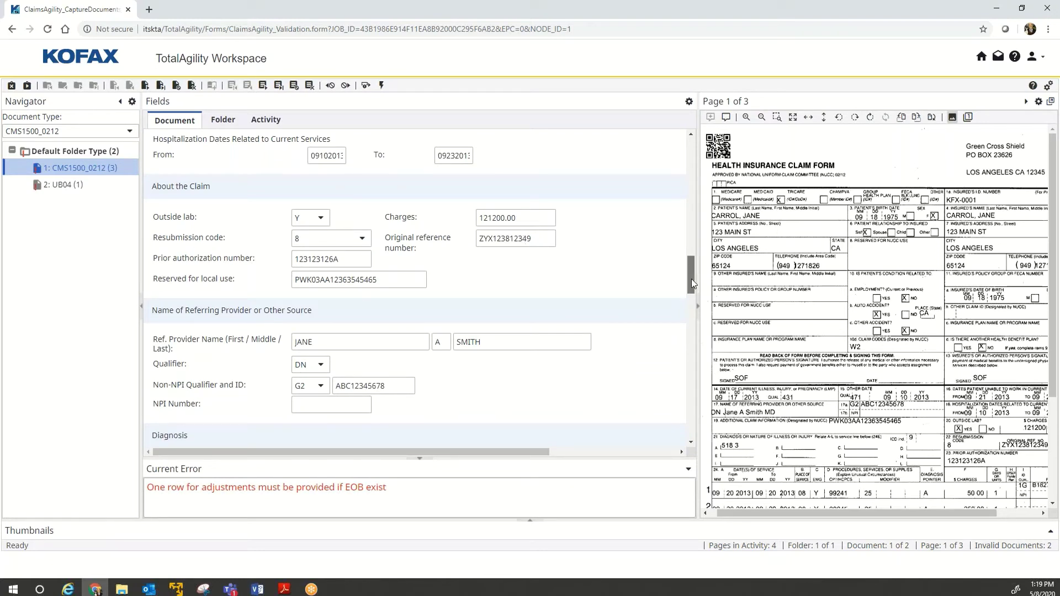
drag(691, 277, 690, 334)
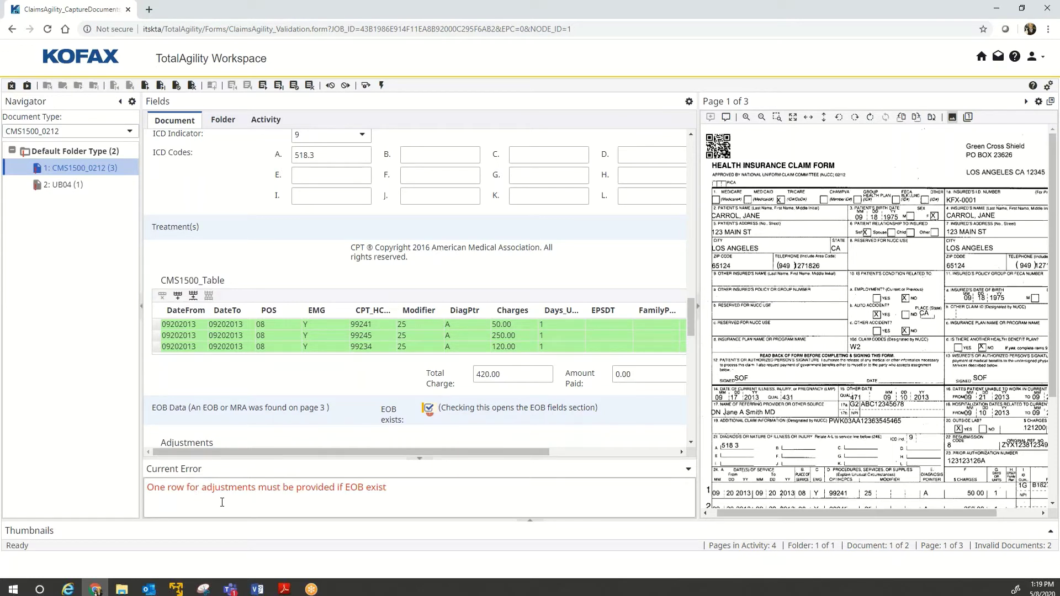
Step: Display the remittance advice on page 3 of the CMS1500_0212 document and fit the whole page in the viewer
click(531, 523)
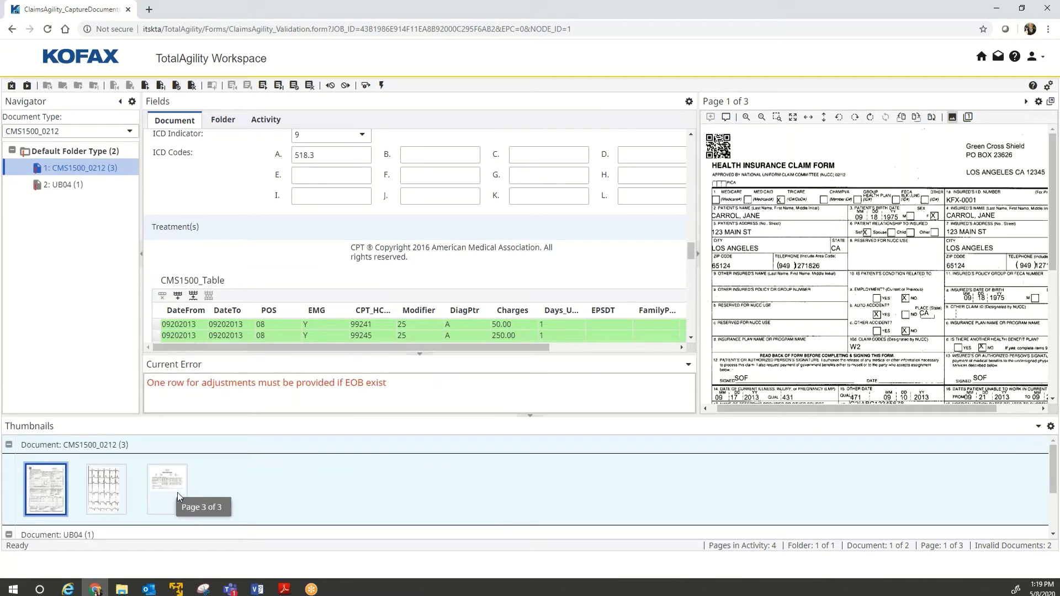
click(163, 490)
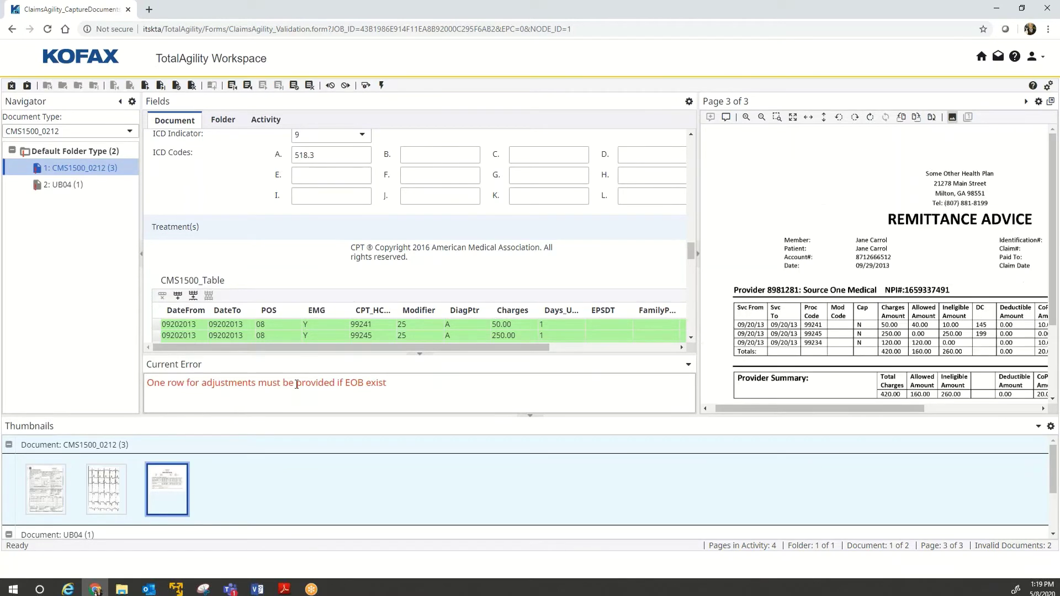
click(691, 338)
click(691, 337)
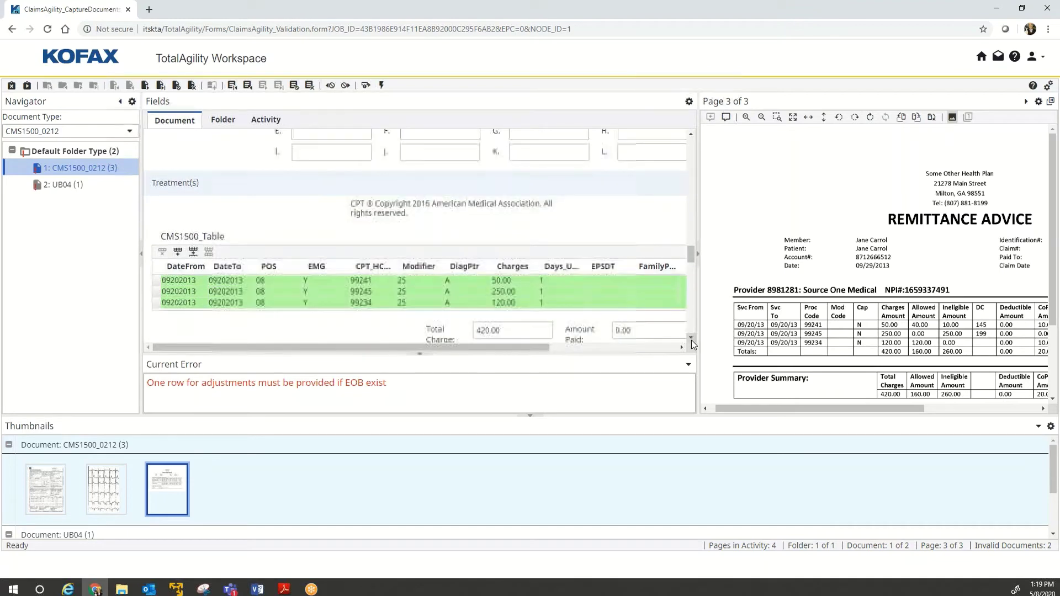
scroll(278, 303, down, 1)
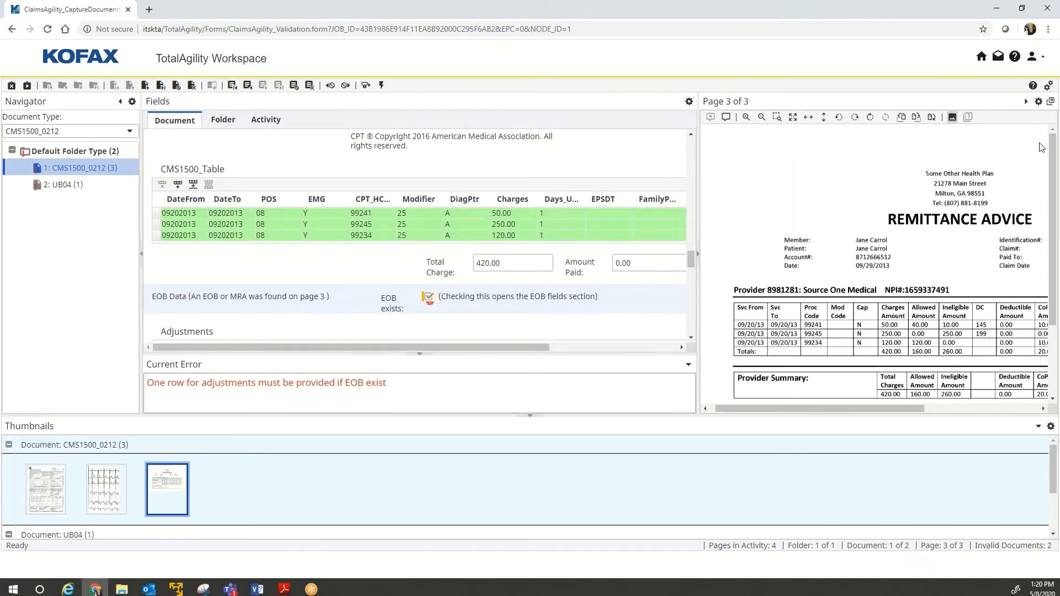
click(792, 117)
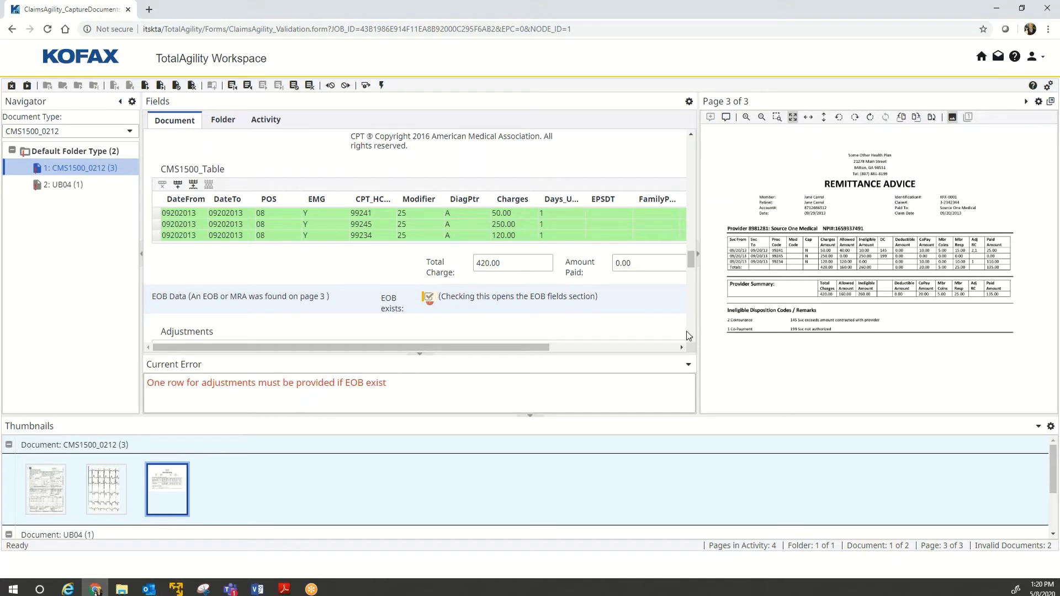
Step: Add line-level adjustments to the Adjustments table, collapsing the error and thumbnail areas for more room
scroll(688, 336, down, 3)
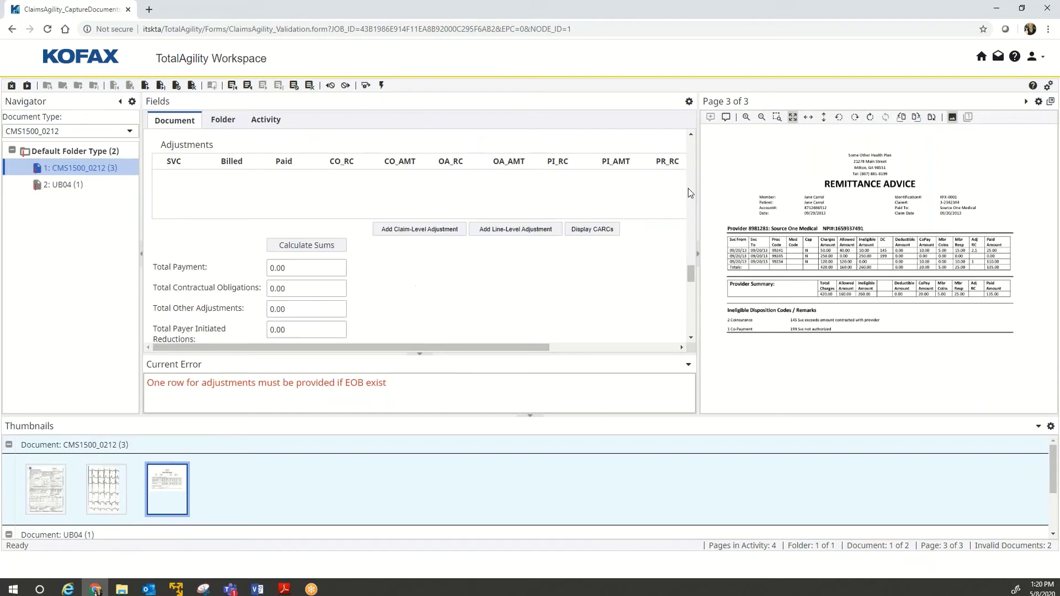
click(690, 134)
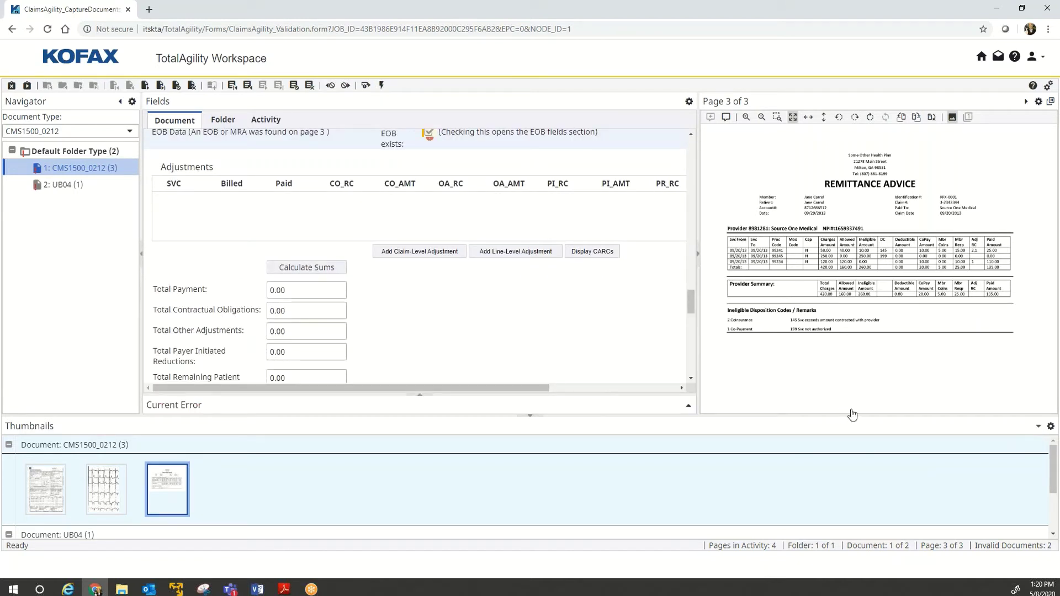
click(781, 420)
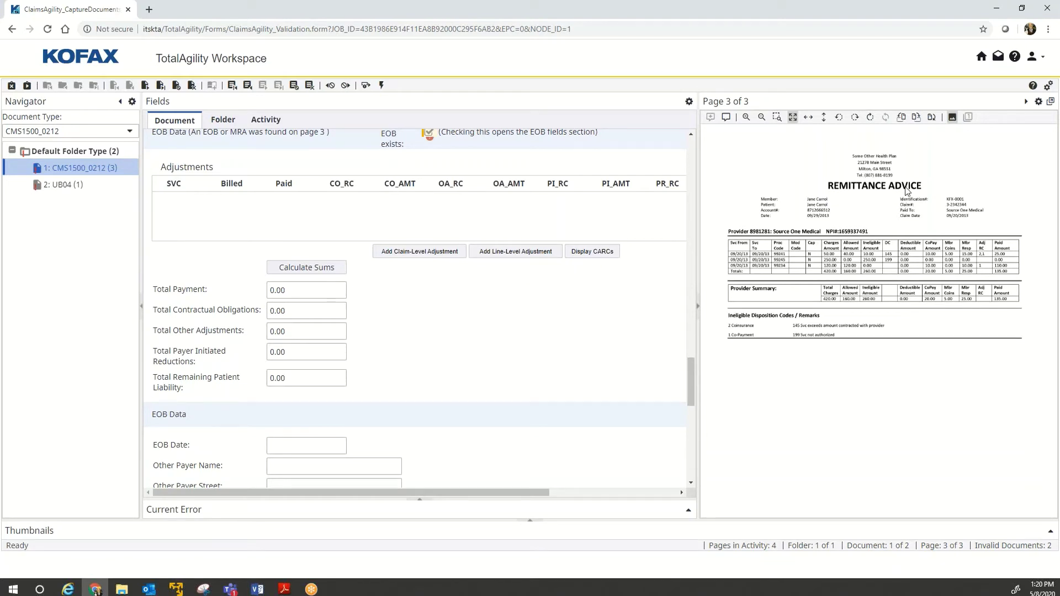
click(516, 257)
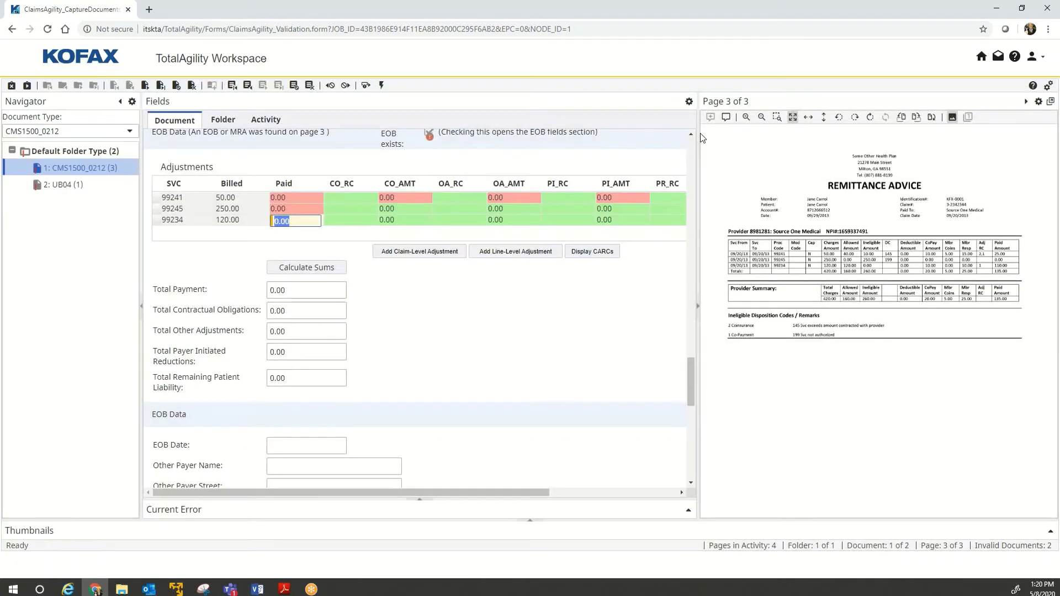
Step: Compare the adjustment lines with the claim's treatment lines and the remittance advice
click(690, 135)
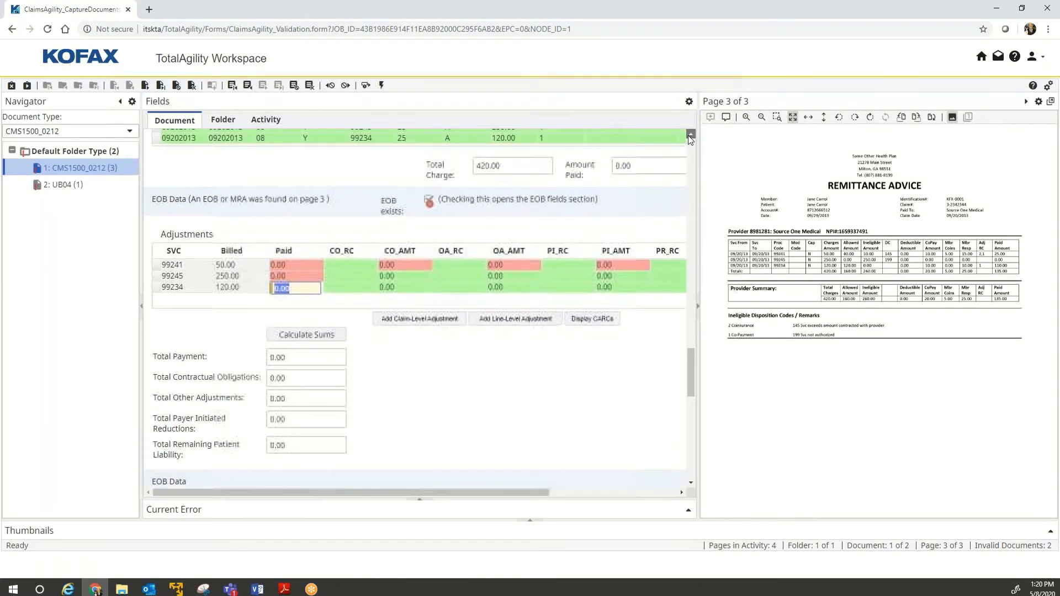
click(691, 135)
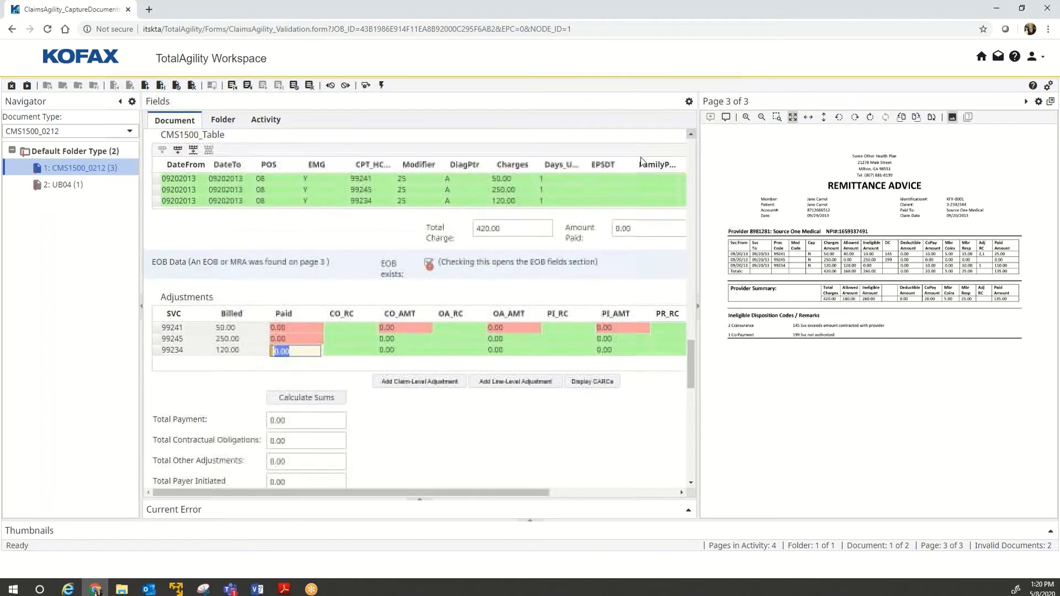
click(291, 332)
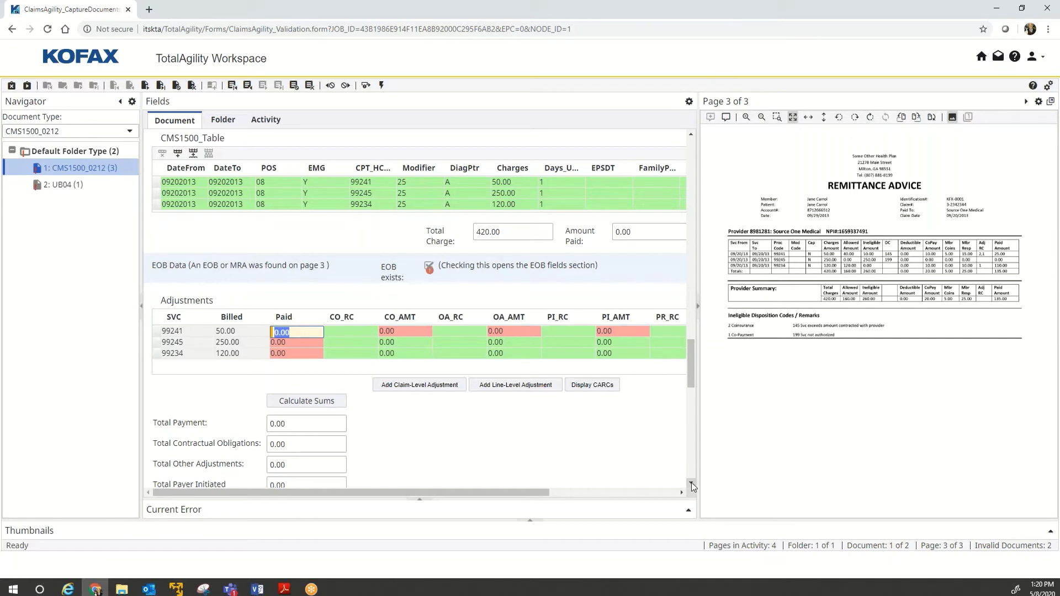
scroll(313, 275, down, 1)
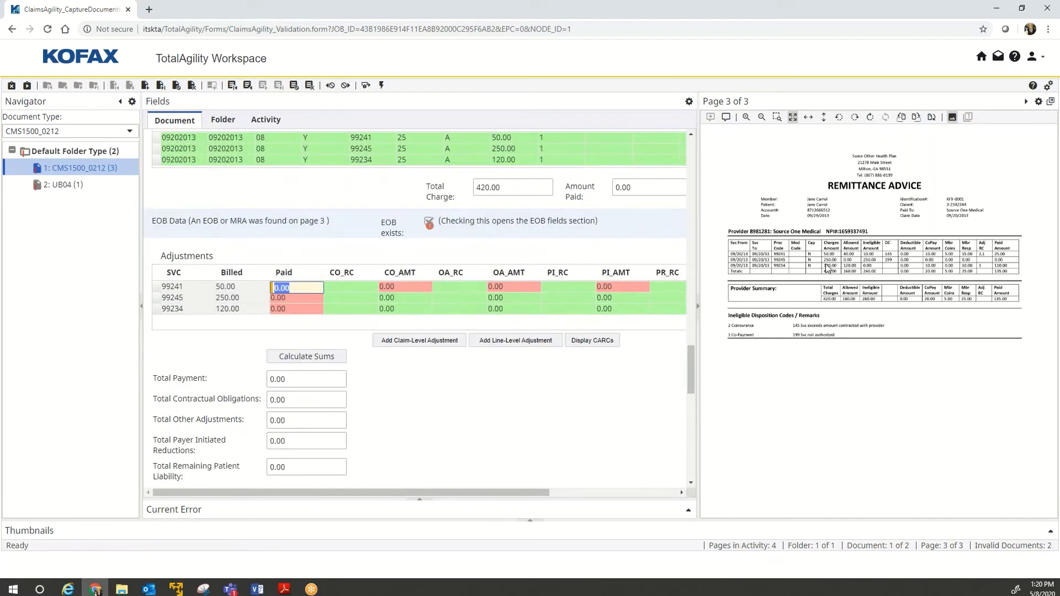
click(691, 482)
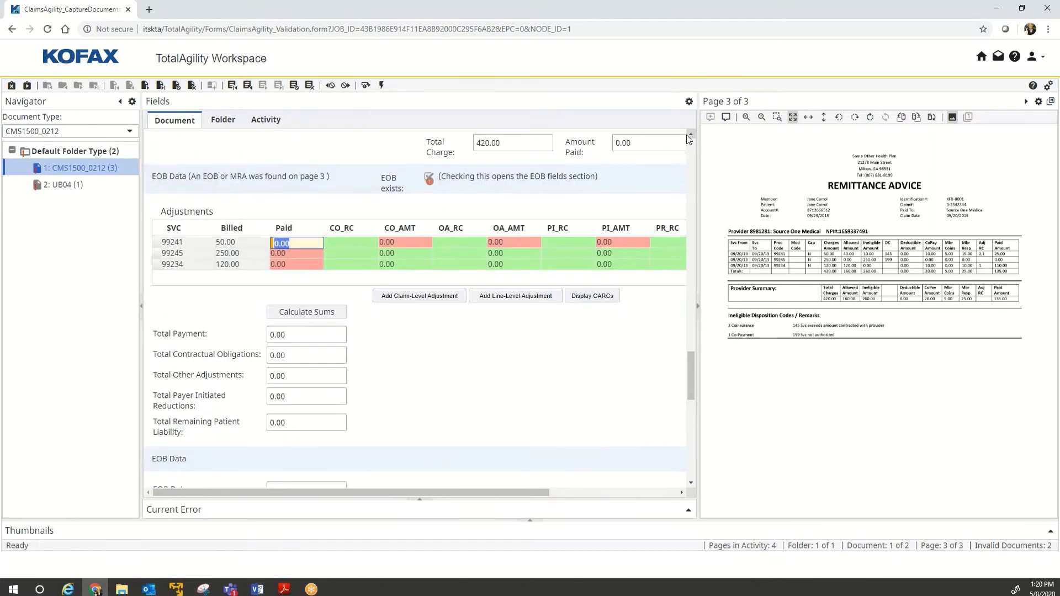
click(683, 142)
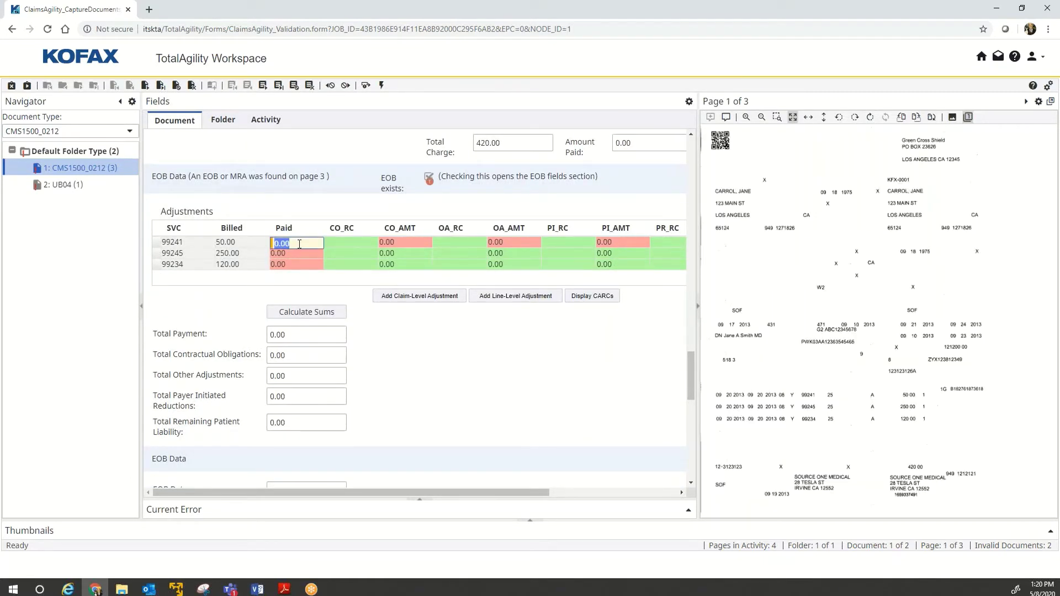
Step: Show the source image of the claim document and return the viewer to the remittance advice on page 3
click(952, 122)
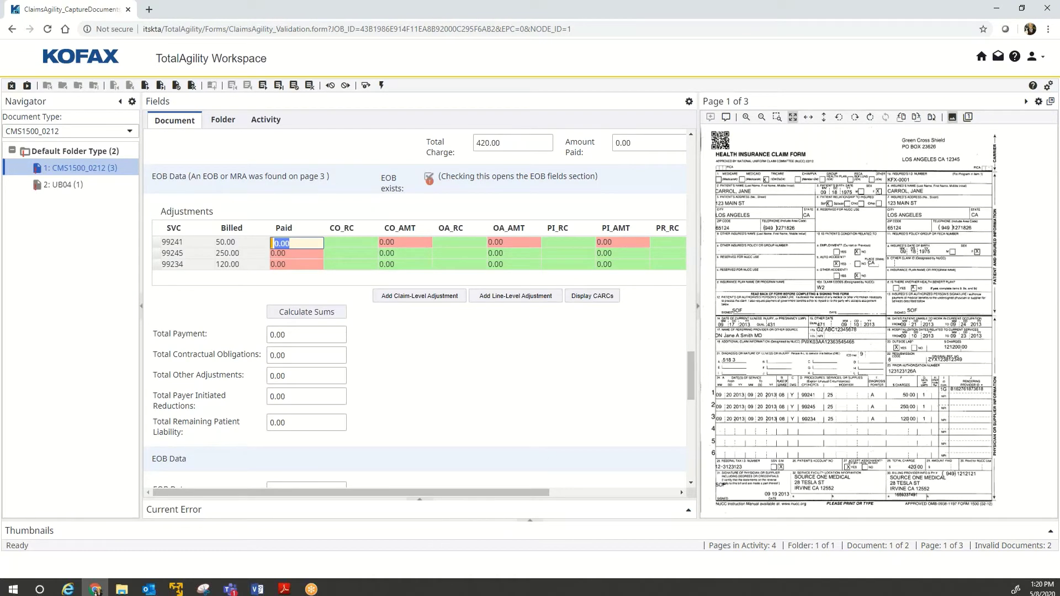
click(263, 88)
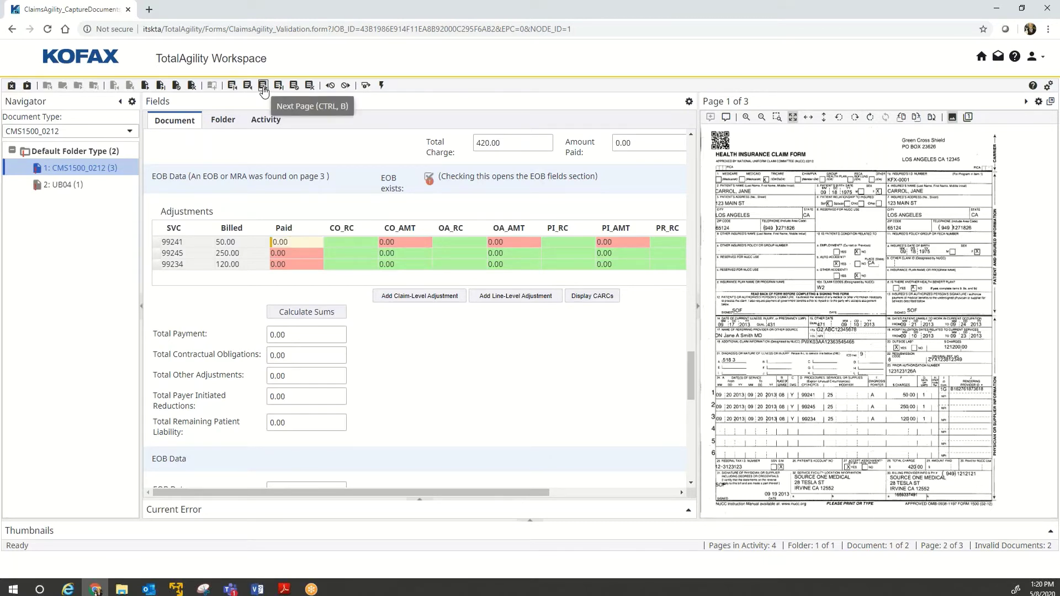
click(263, 89)
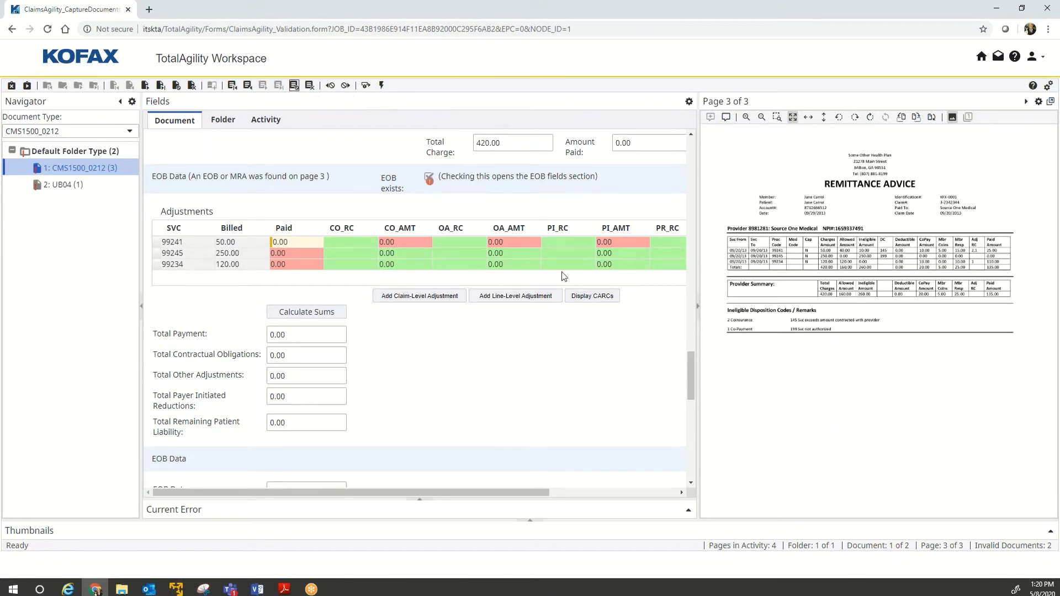
Step: Set the Paid amount of service line 99241 to 25.00 and expand the current error details
click(291, 245)
text(25)
key(Return)
click(690, 482)
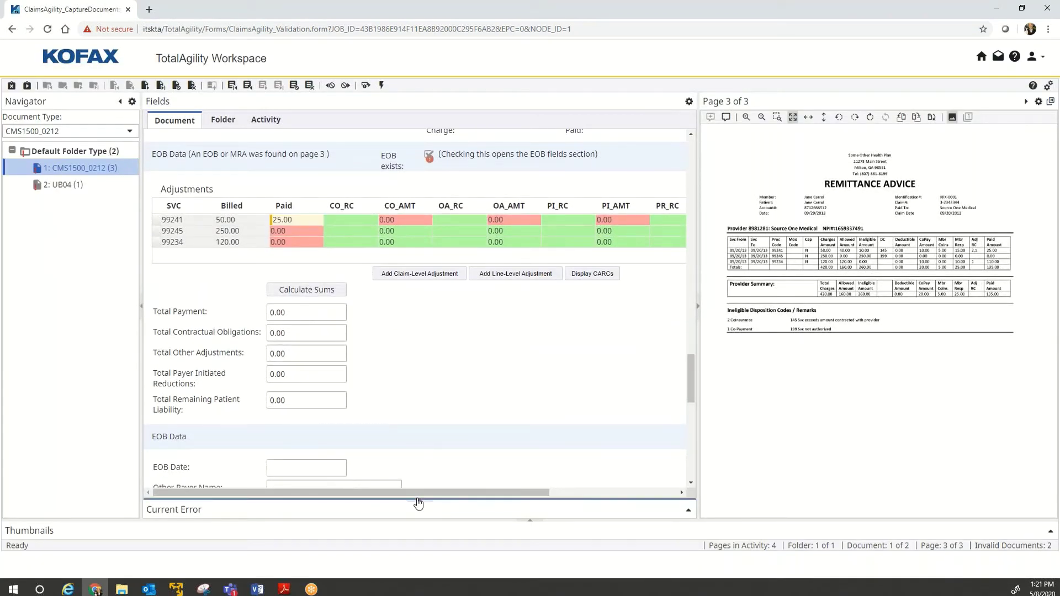
click(417, 500)
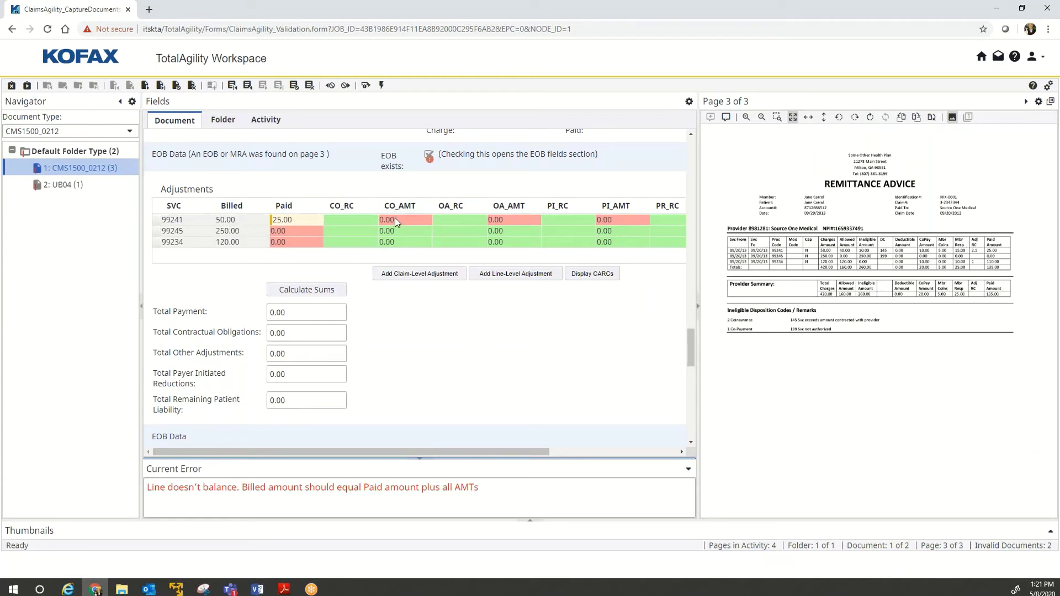
Step: Display the CARC reason code descriptions, browse the list, and return to the Adjustments table
click(588, 274)
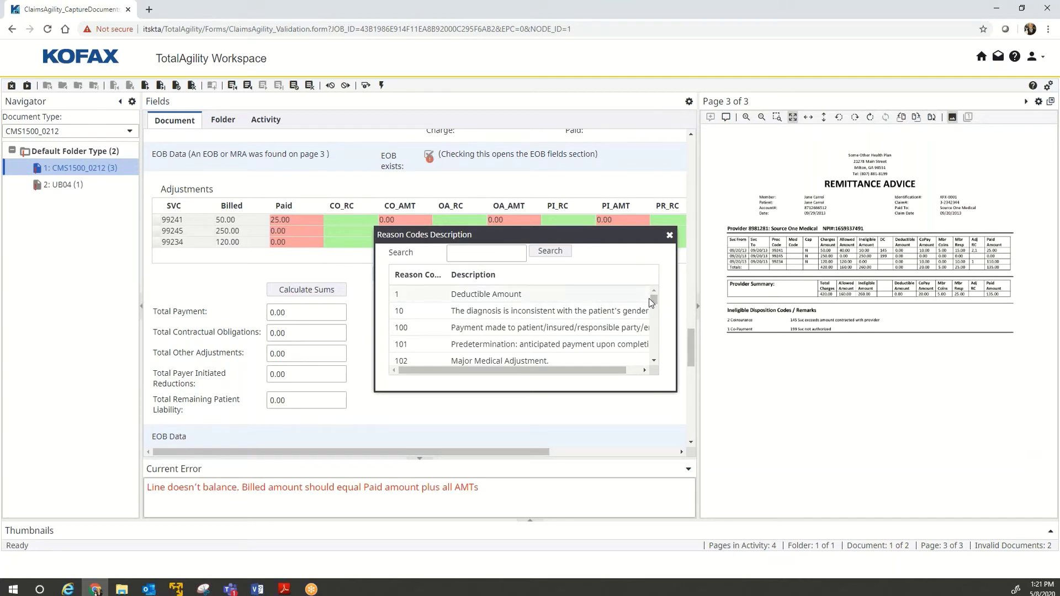
scroll(654, 363, down, 3)
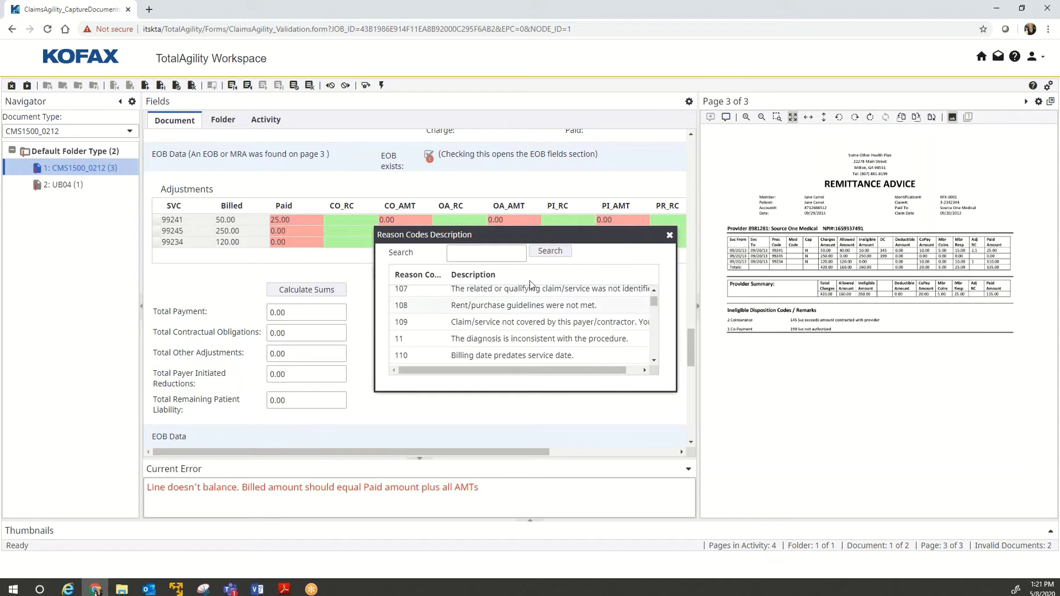
click(669, 235)
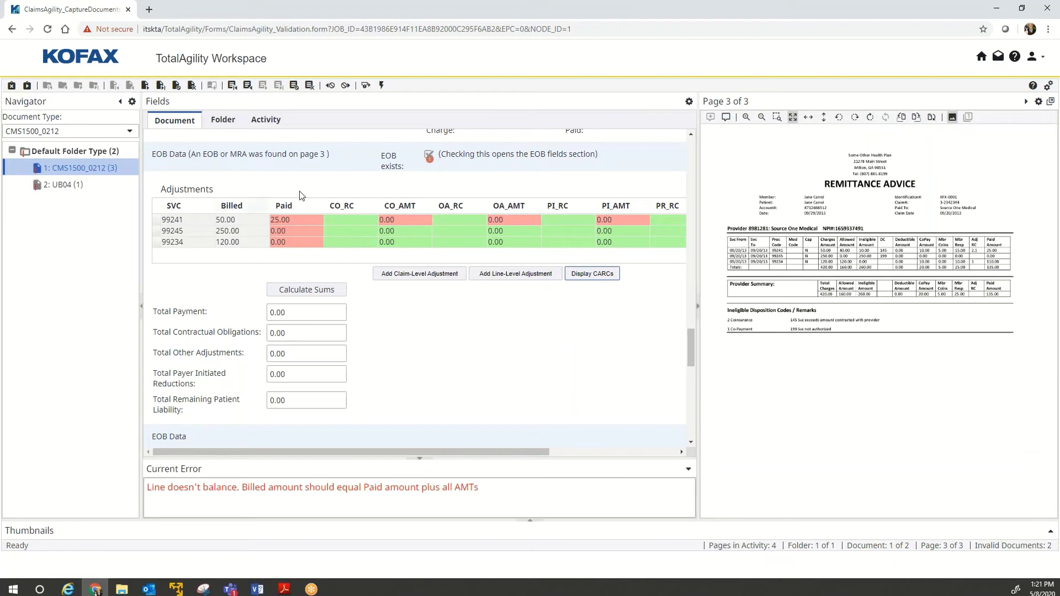
Step: Set CO_RC to 5 and CO_AMT to 25.00 for service line 99241
click(343, 221)
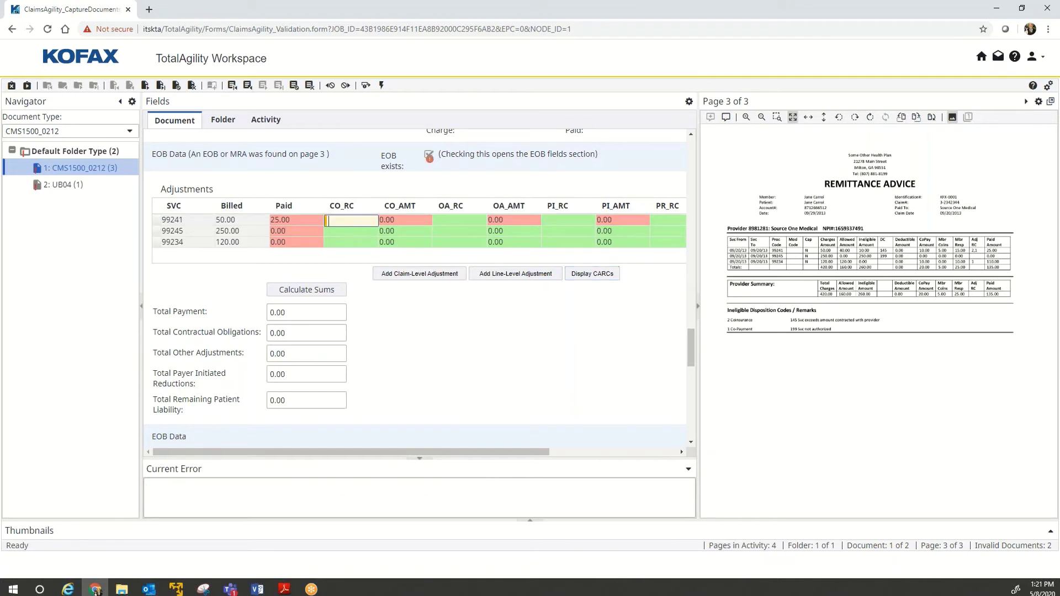
key(Tab)
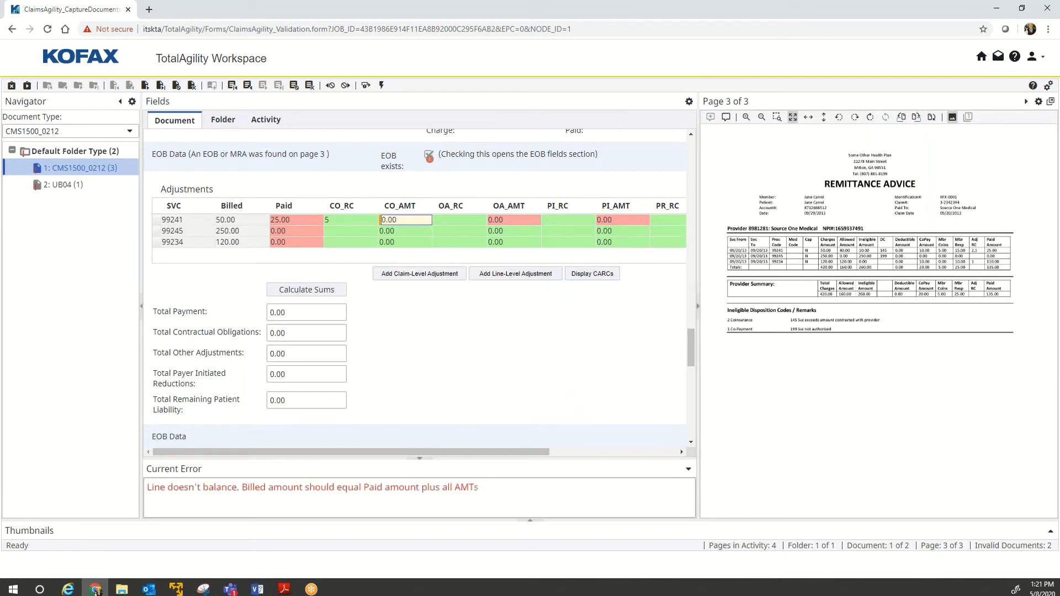
text(25)
key(Return)
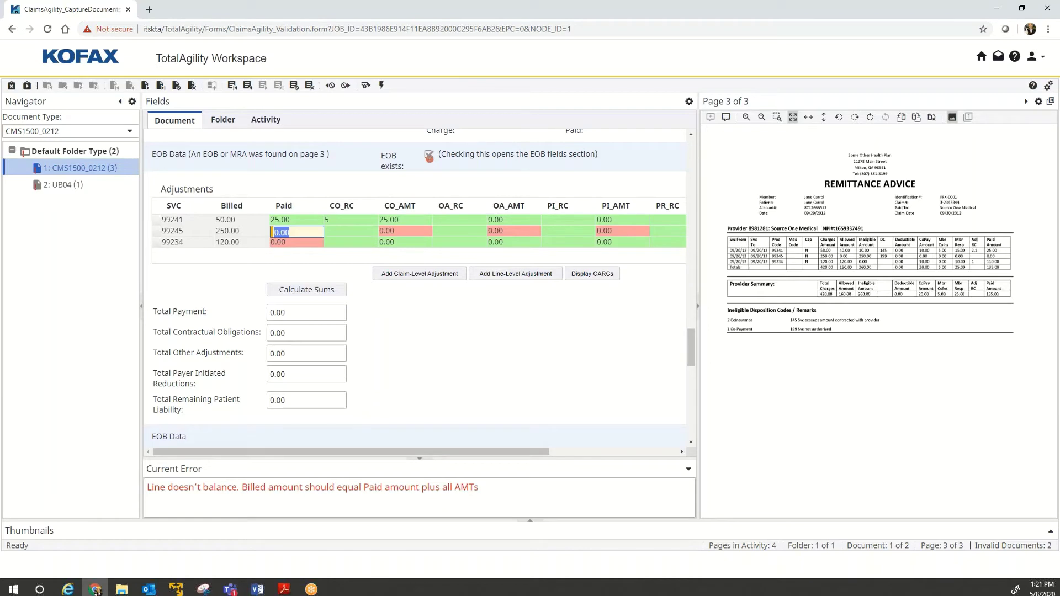
Step: For service line 99245, enter Paid 0.00, OA_RC 89 and OA_AMT 250.00
text(0)
key(Return)
key(Tab)
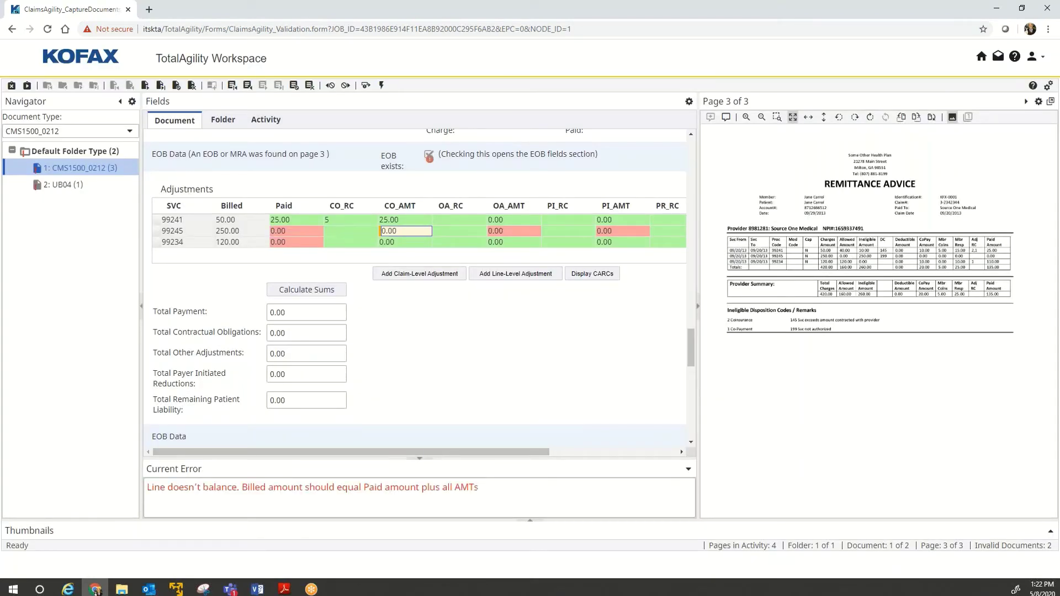
key(Tab)
key(Tab)
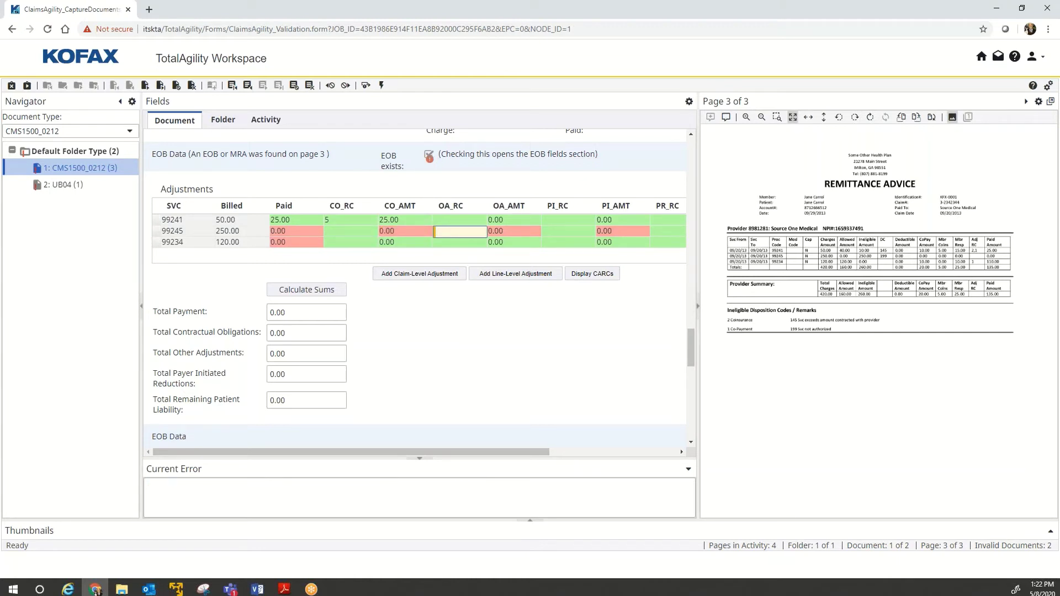
text(89)
key(Tab)
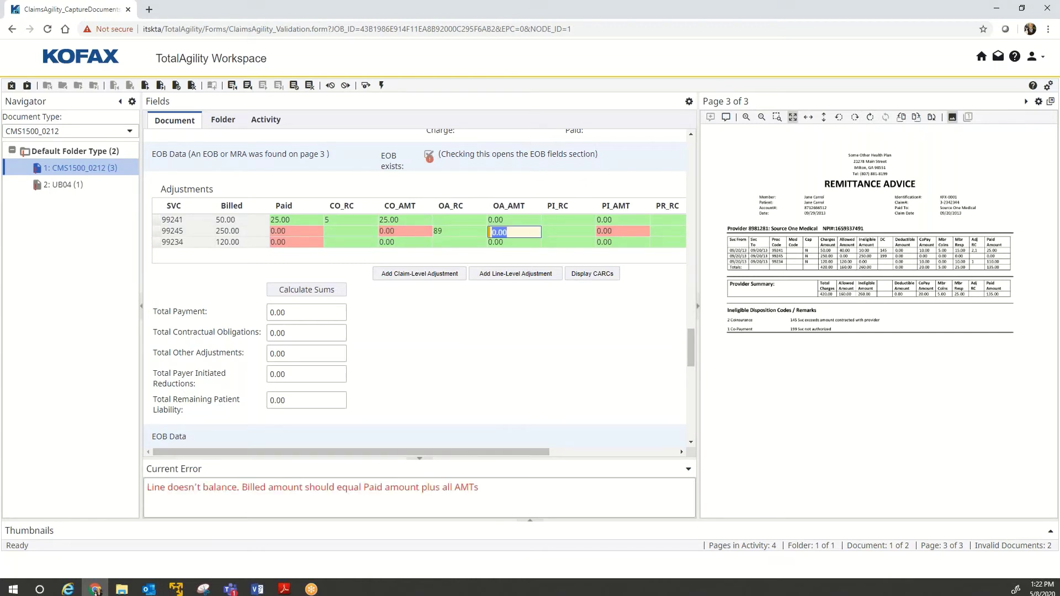
text(250)
key(Tab)
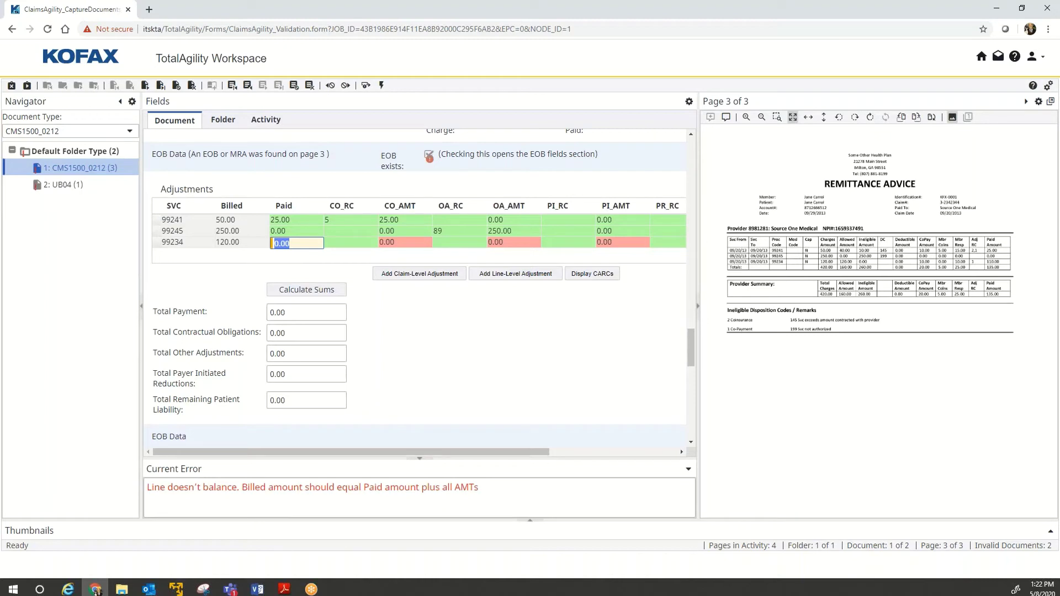
Step: For service line 99234, enter Paid 110.00, CO_RC 56 and CO_AMT 10.00
text(110)
key(Tab)
text(56)
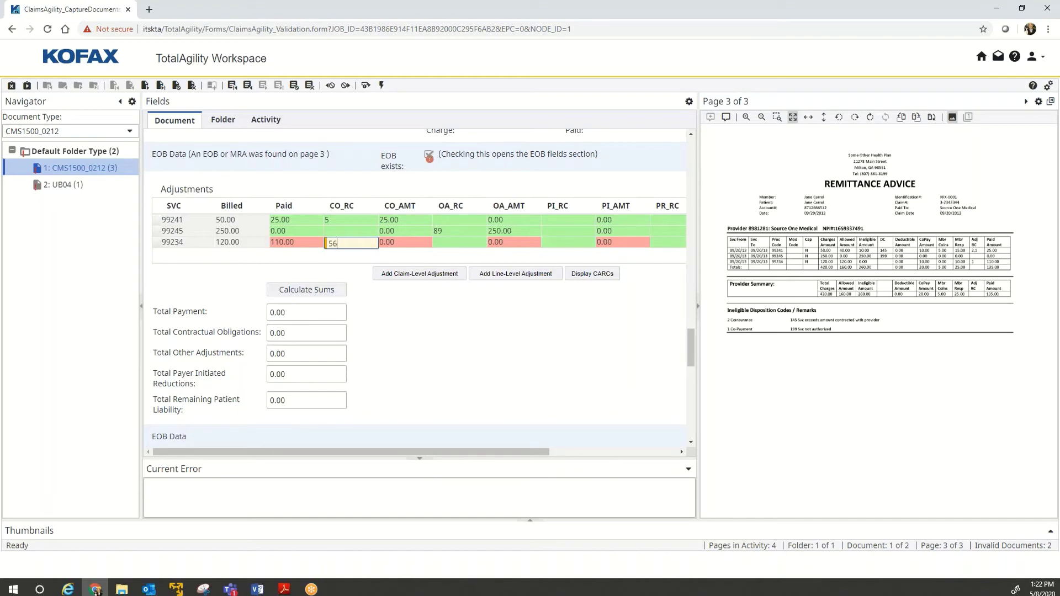
key(Tab)
text(10)
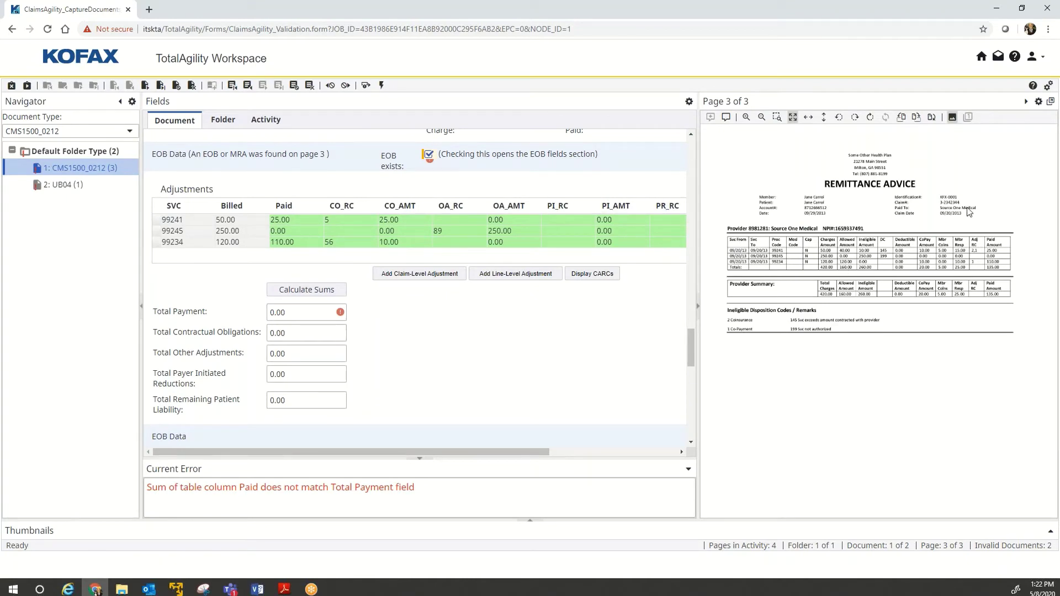
Step: Calculate the adjustment sums and confirm the Total Payment field
click(323, 296)
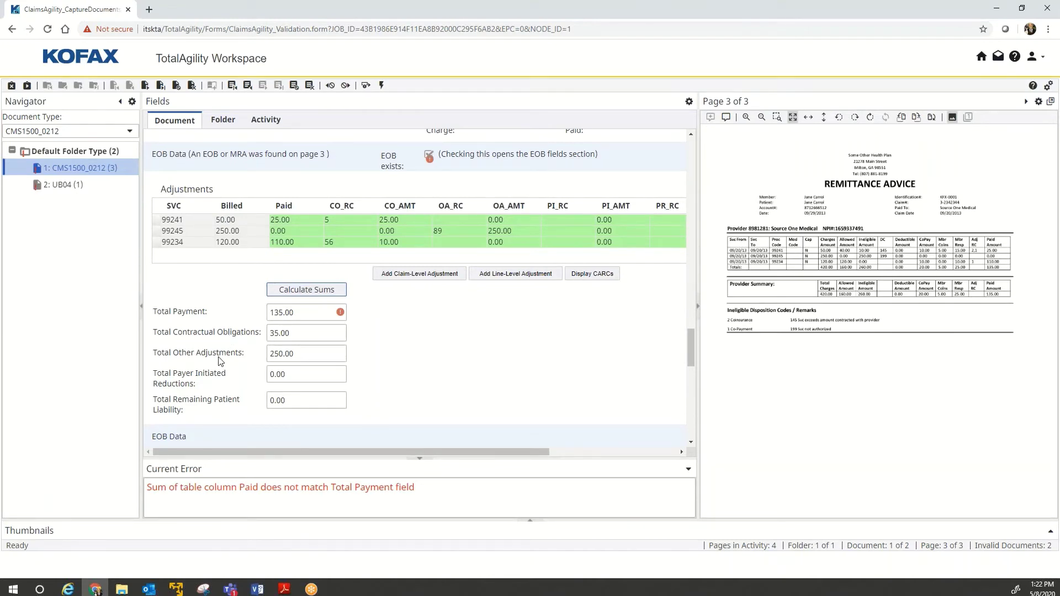
click(288, 313)
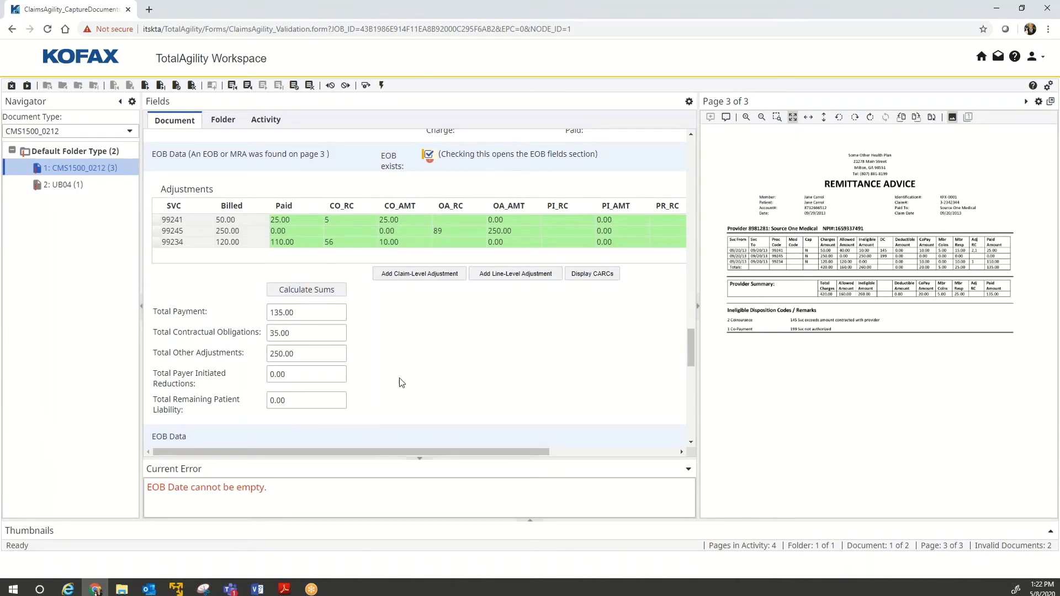
Step: Enter 9/20/2013 as the EOB Date in the EOB Data section and confirm it
scroll(693, 448, down, 2)
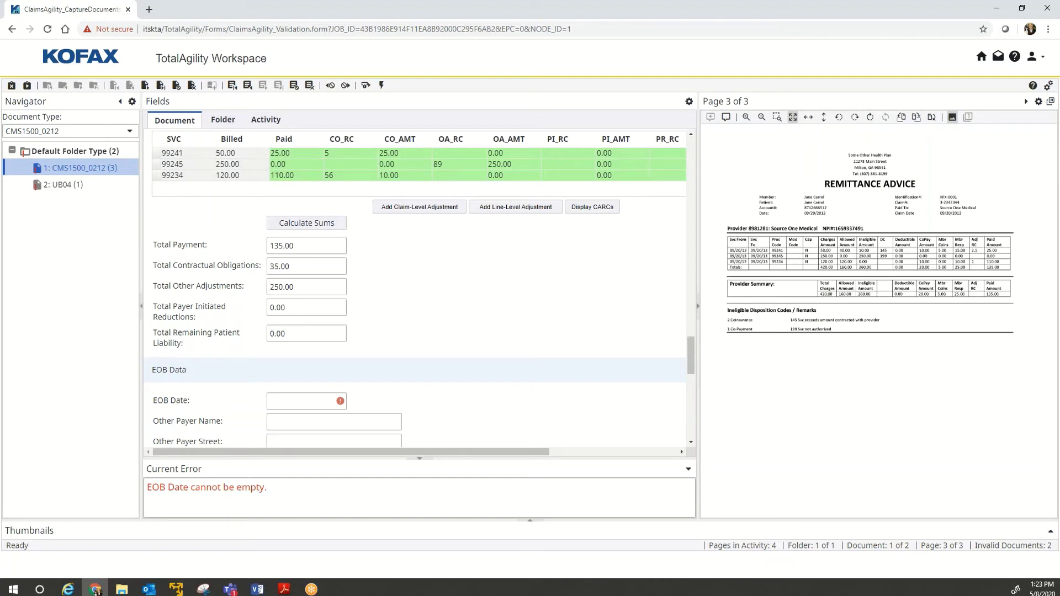
click(291, 403)
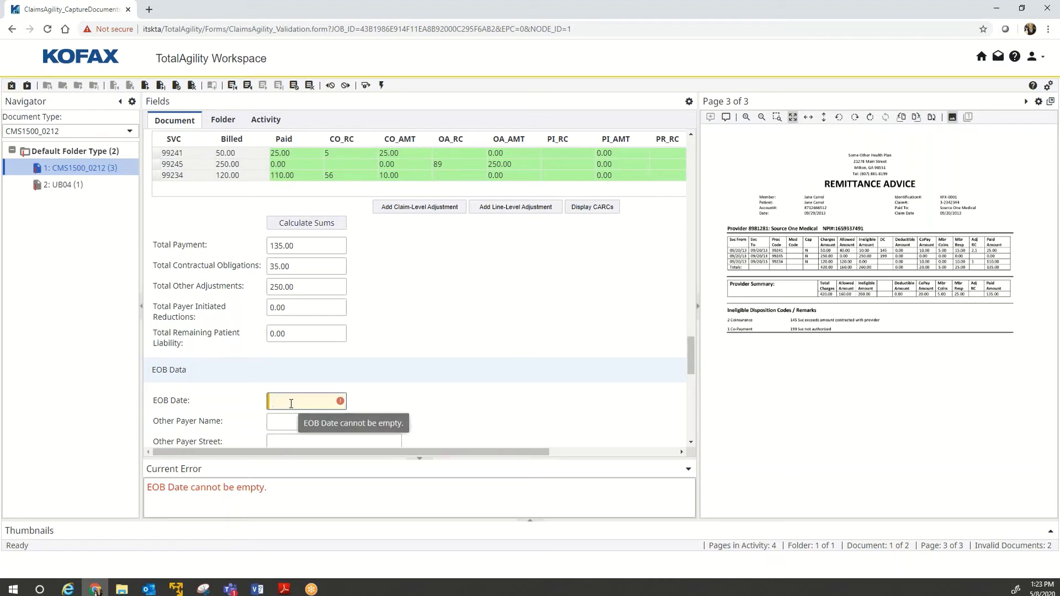
text(9/20/20)
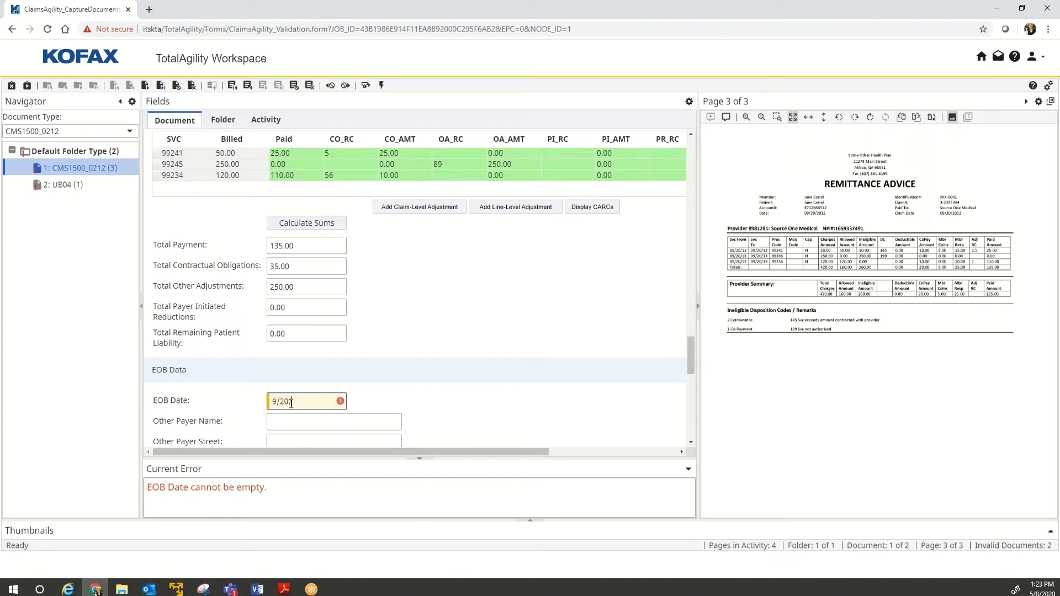
text(13)
key(Tab)
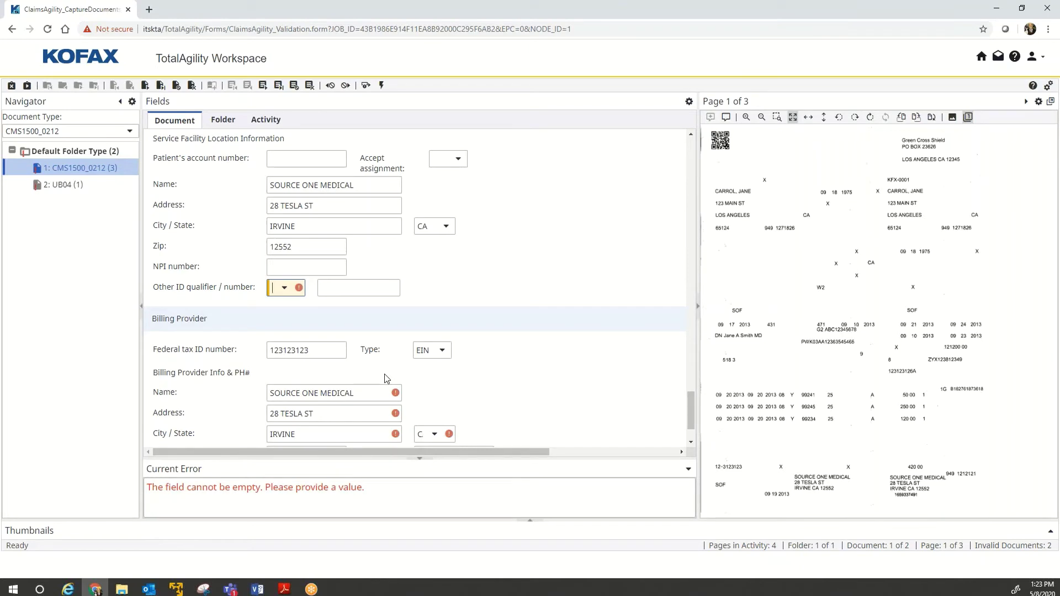
Step: Force the empty Other ID qualifier of the service facility valid and confirm the billing provider's name, address and remaining uncertain fields
click(381, 86)
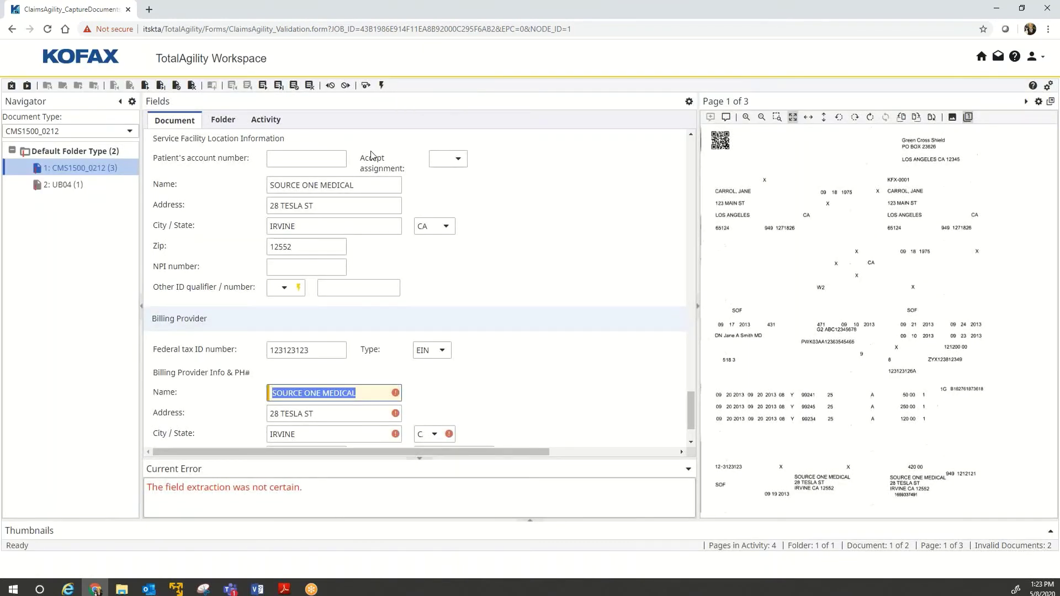
key(Return)
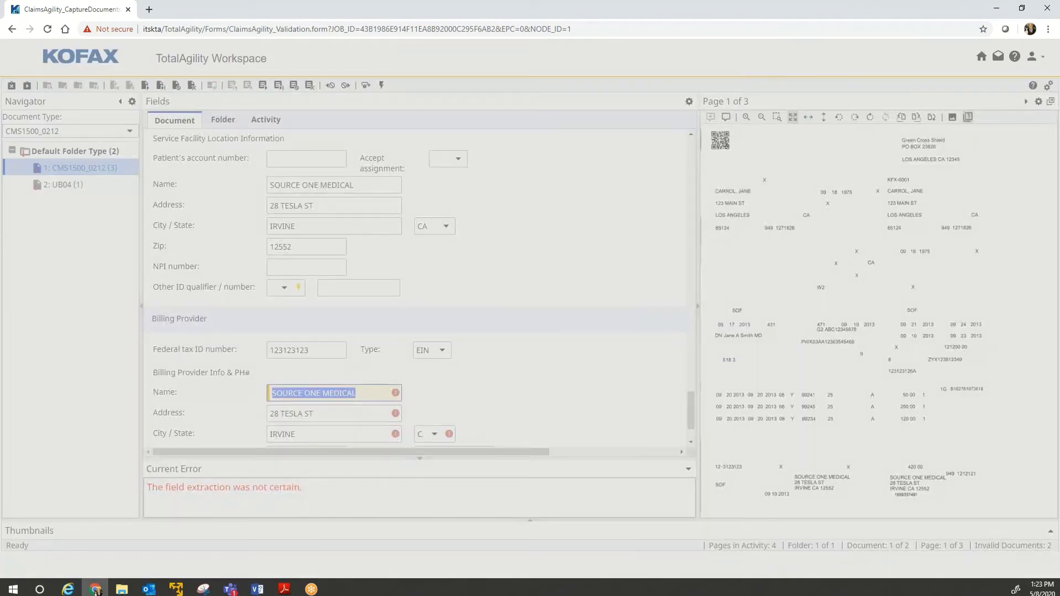
key(Return)
key(Return)
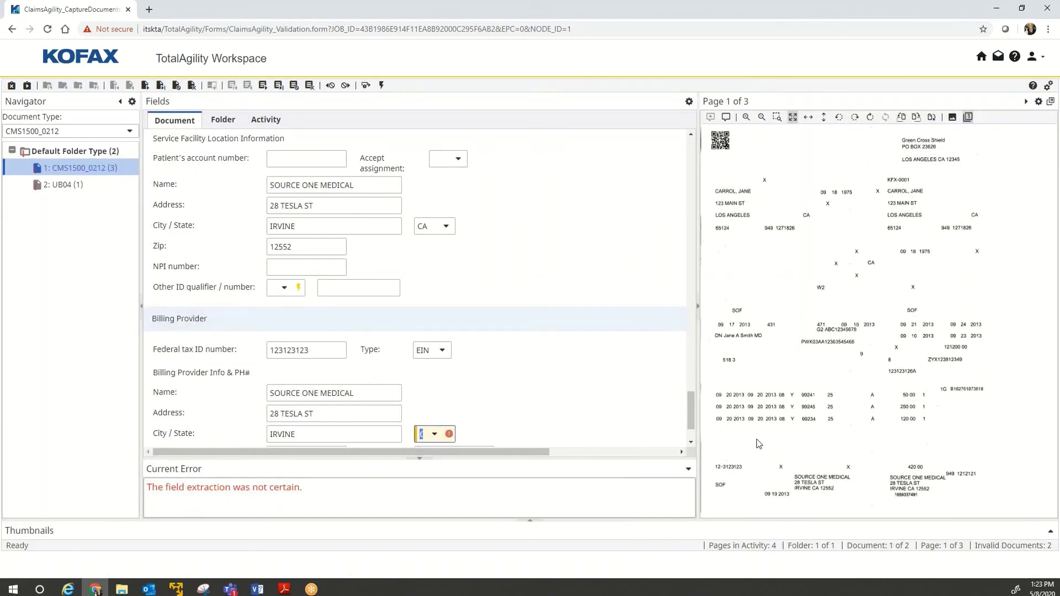
key(Return)
key(Return)
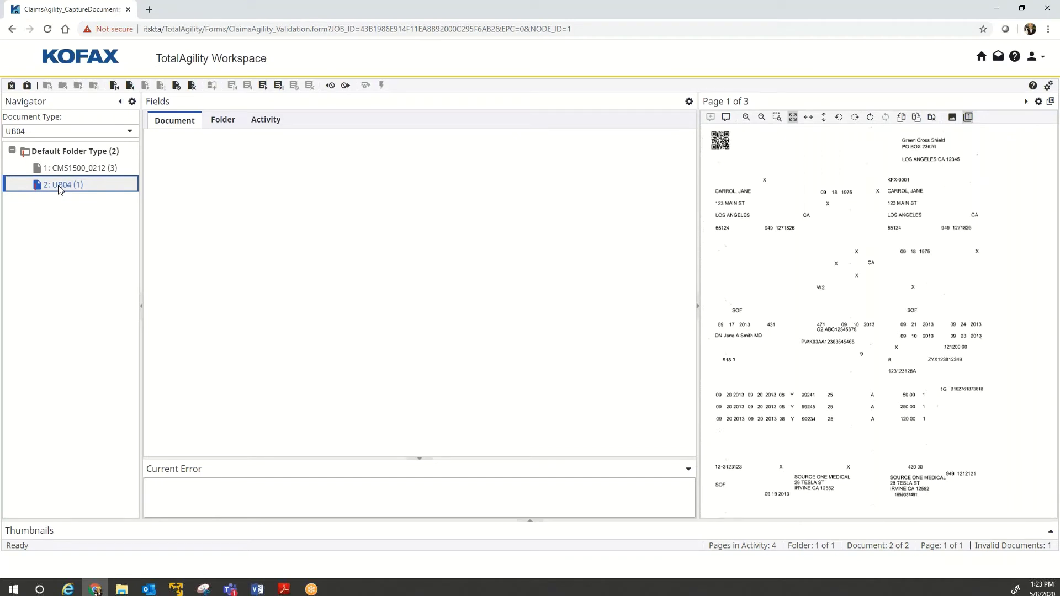
Step: Open the UB04 document, confirm the billing provider's name and address, and review its fields down to the Value Codes
click(61, 185)
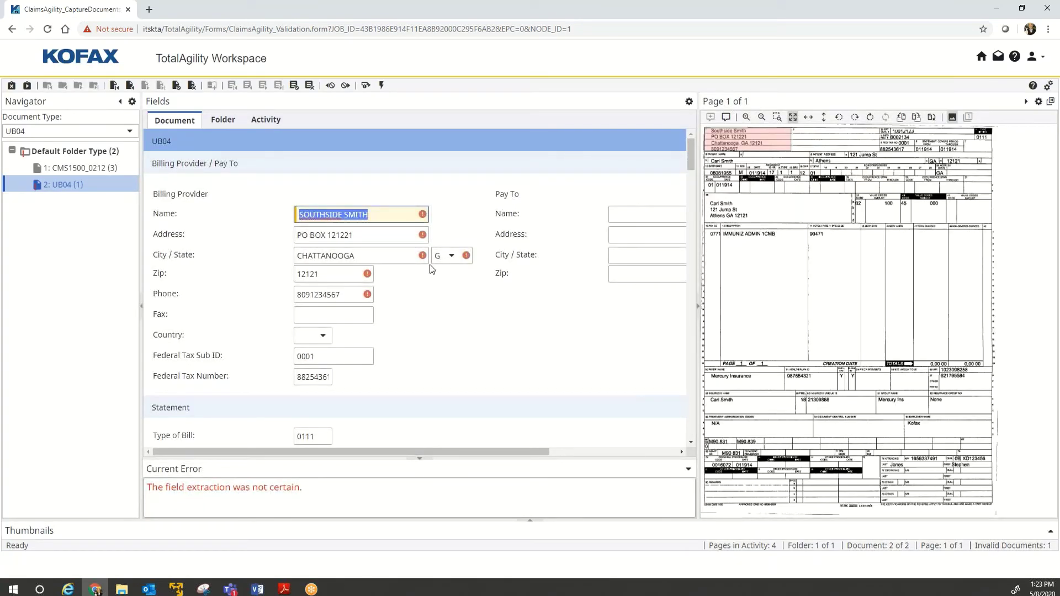
click(368, 301)
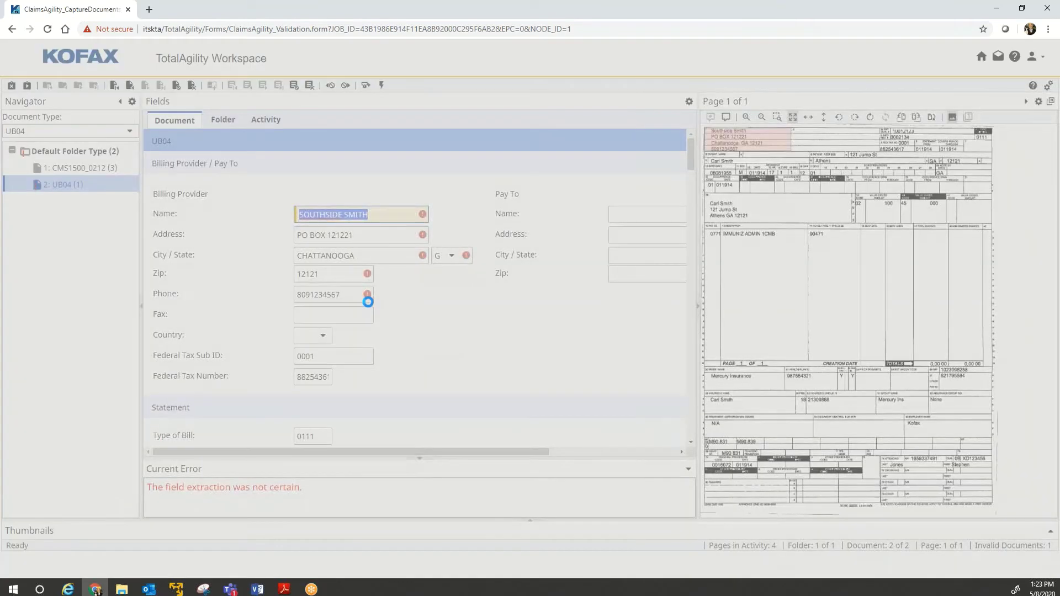
key(Return)
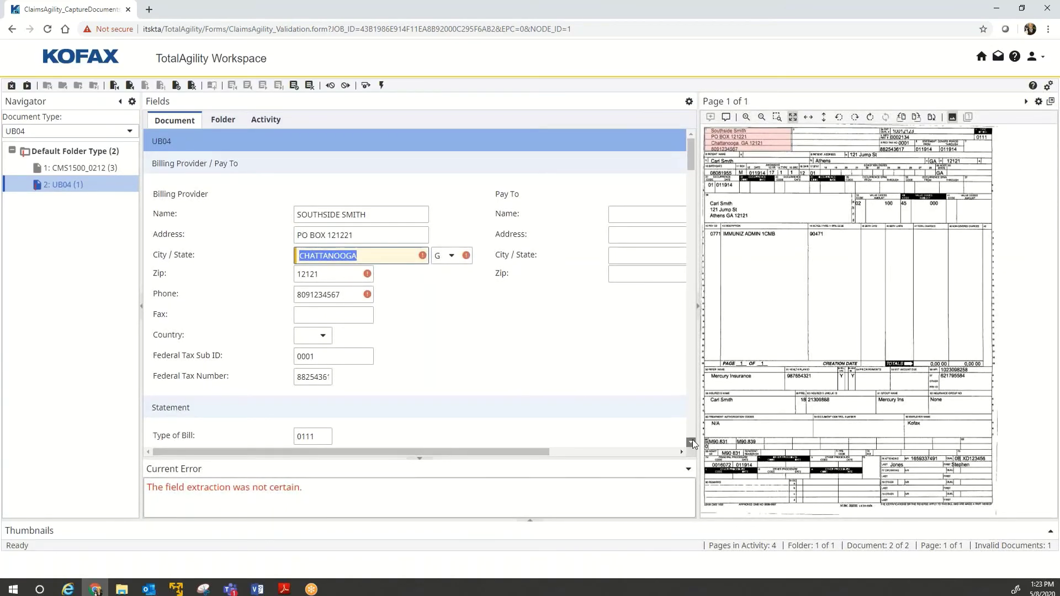
click(691, 442)
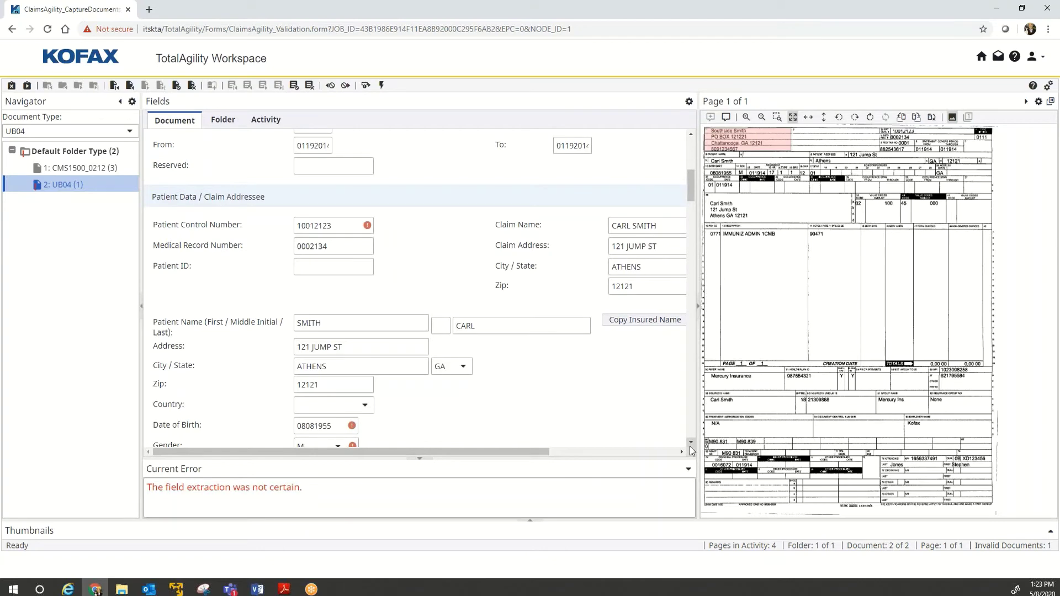
click(690, 444)
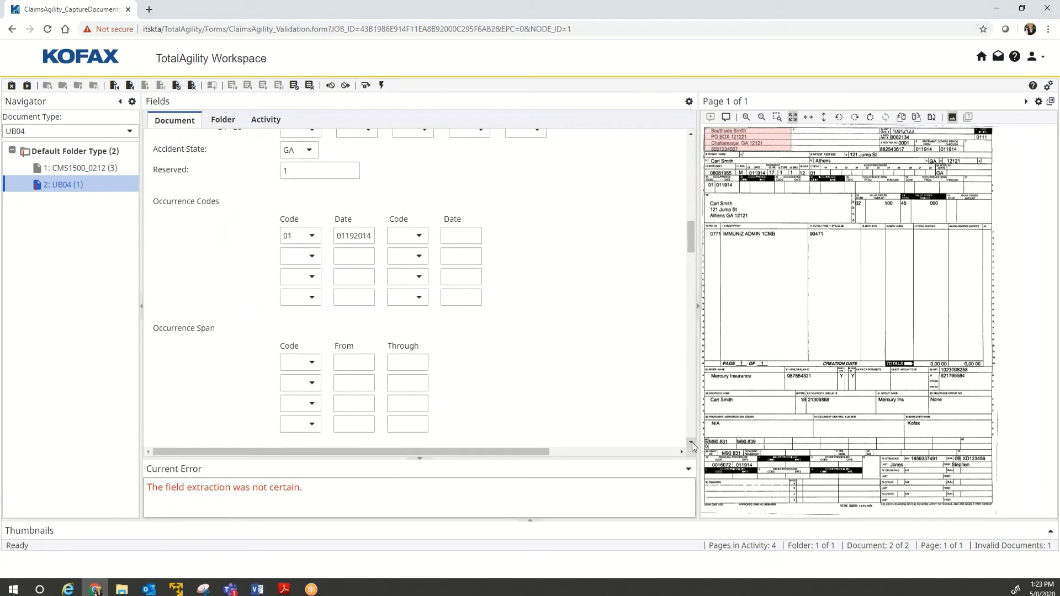
click(691, 444)
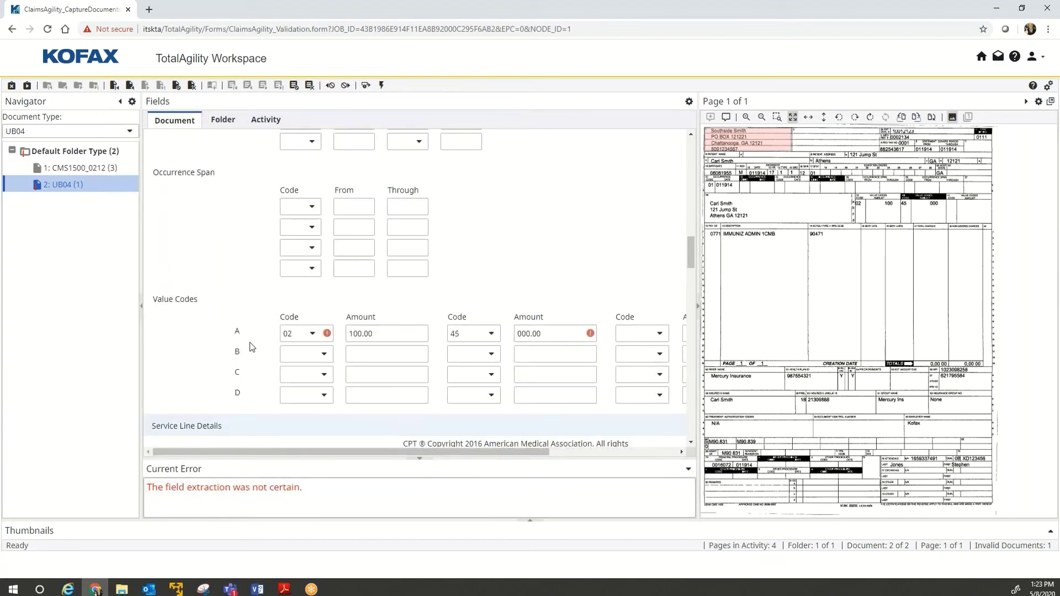
Step: Reject the UB04 document with the predefined note "Invalid diagnosis code(s) used" and complete the validation activity
right_click(51, 187)
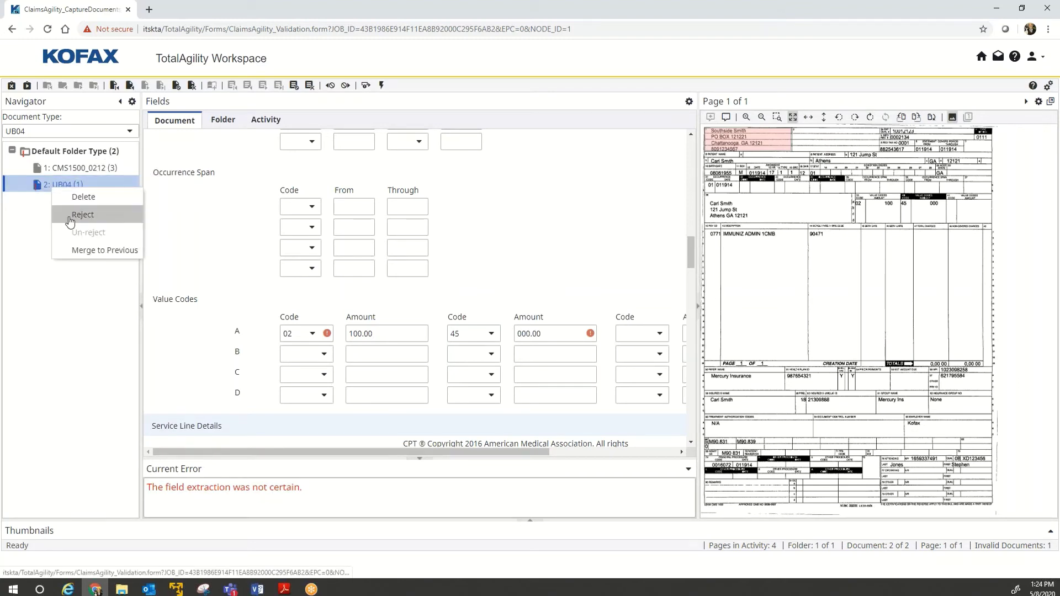
click(77, 215)
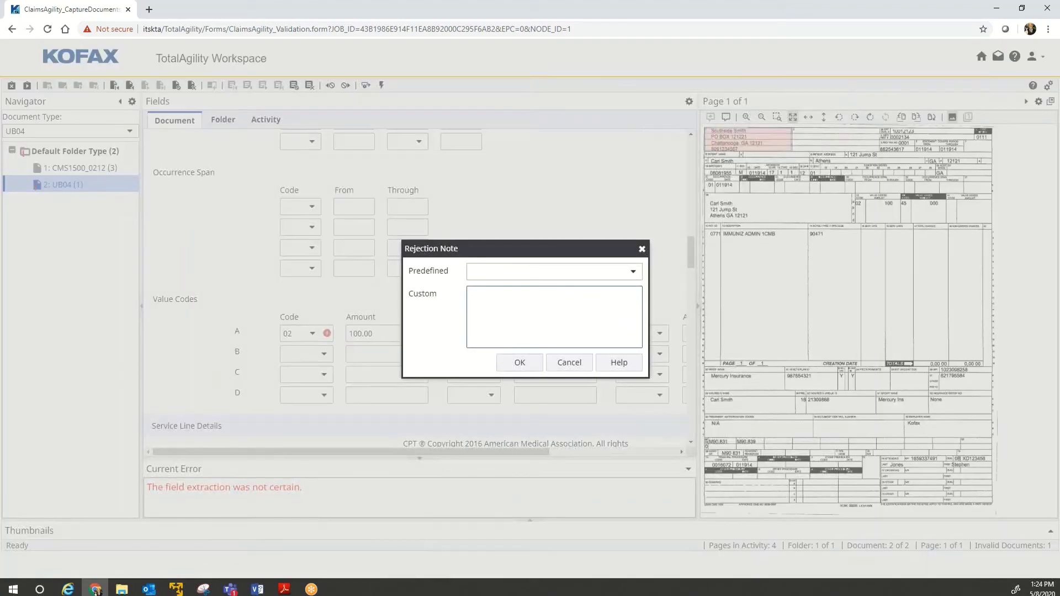
click(635, 276)
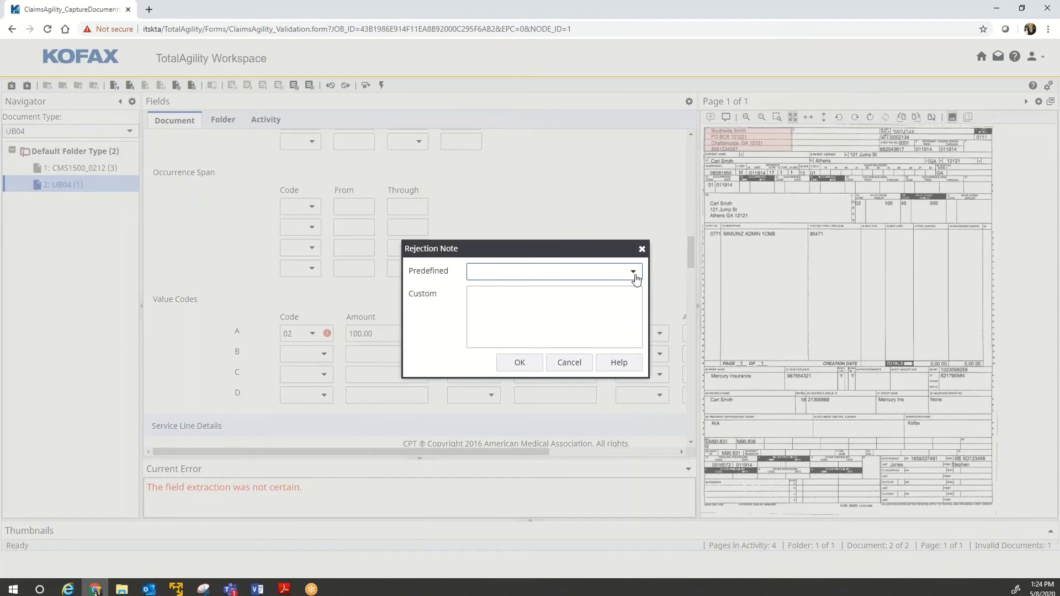
click(633, 272)
click(575, 322)
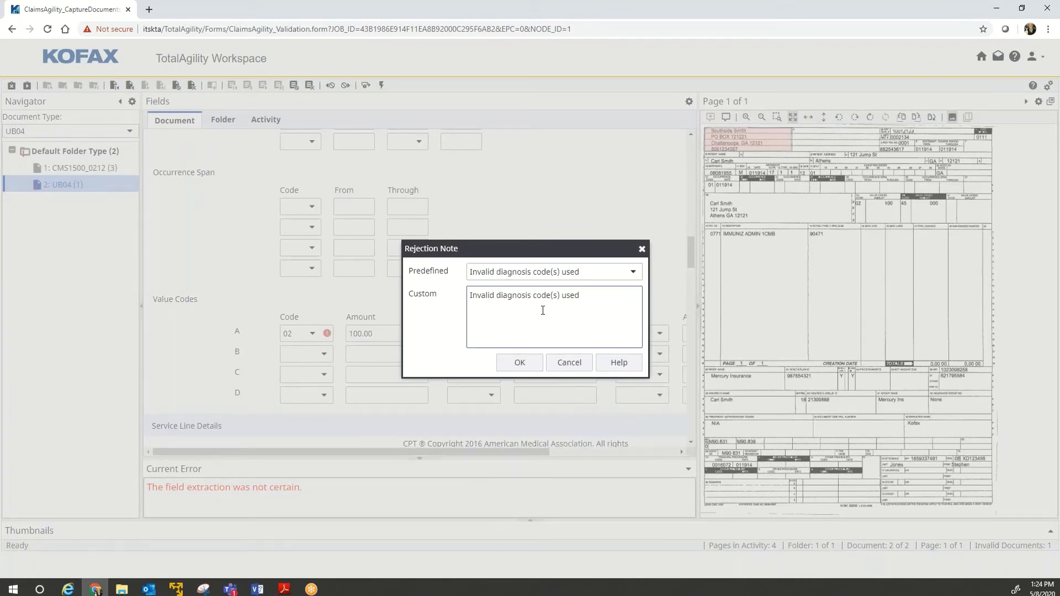
click(519, 362)
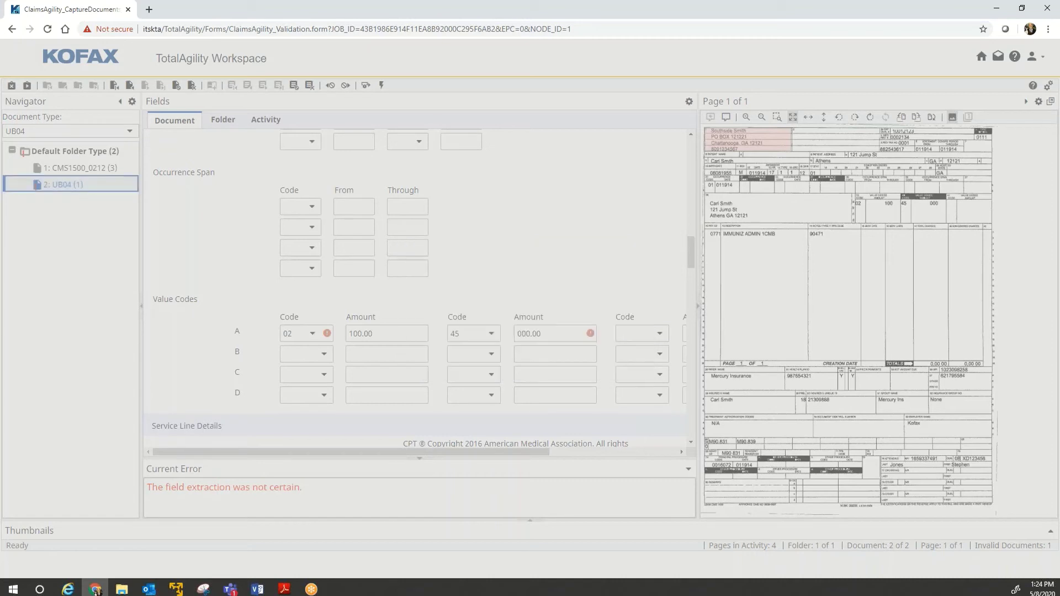
click(504, 334)
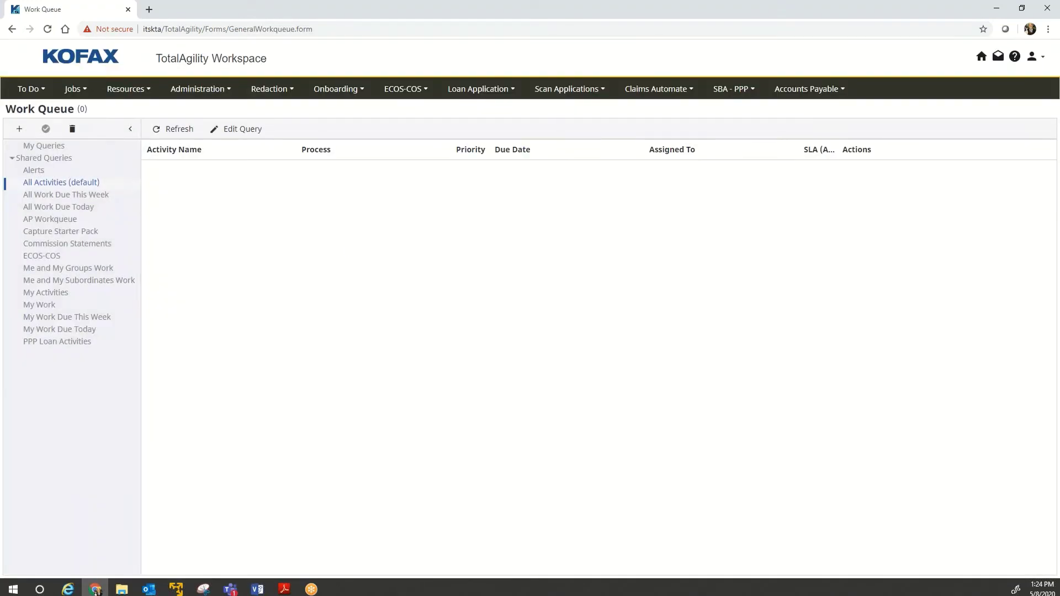
Step: Open the Jobs page showing the Live Jobs query to check the status of the claims processes
click(71, 93)
click(87, 112)
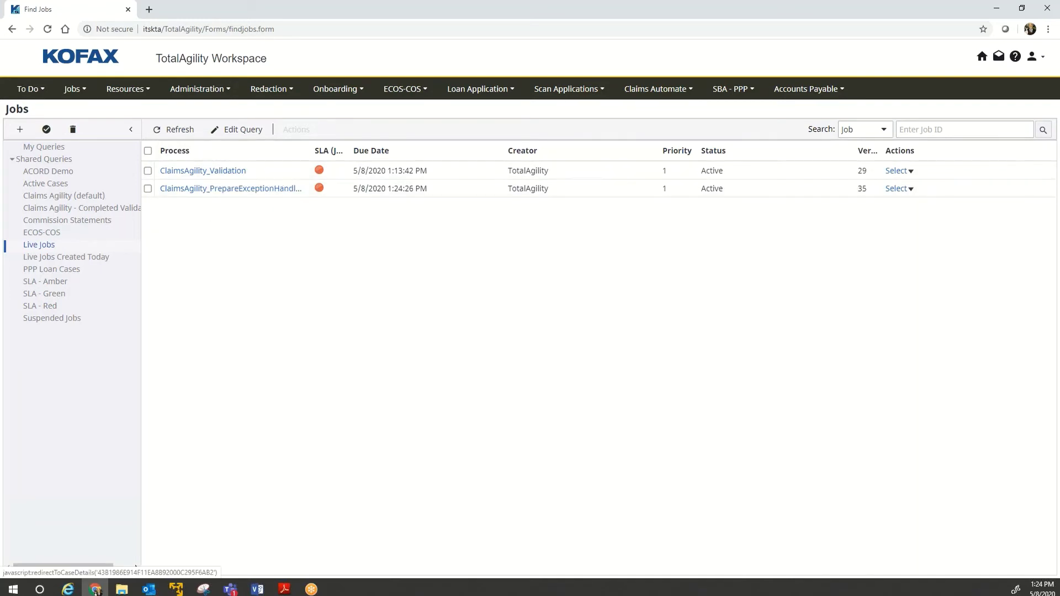
Step: Refresh the Live Jobs list and open the ClaimsAgility_ExceptionHandling case to examine its pending activity
click(174, 130)
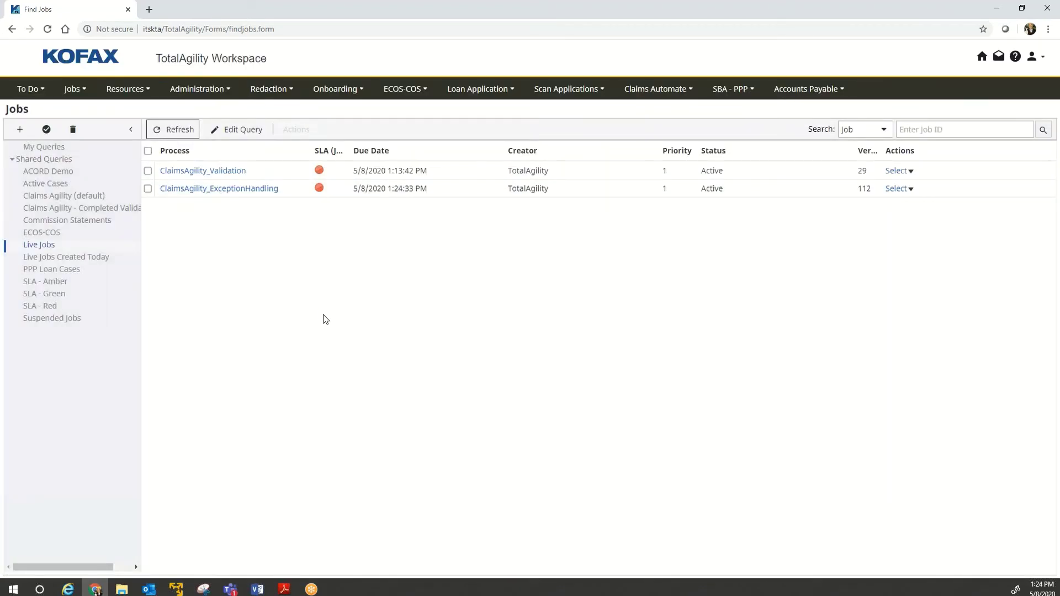
click(226, 191)
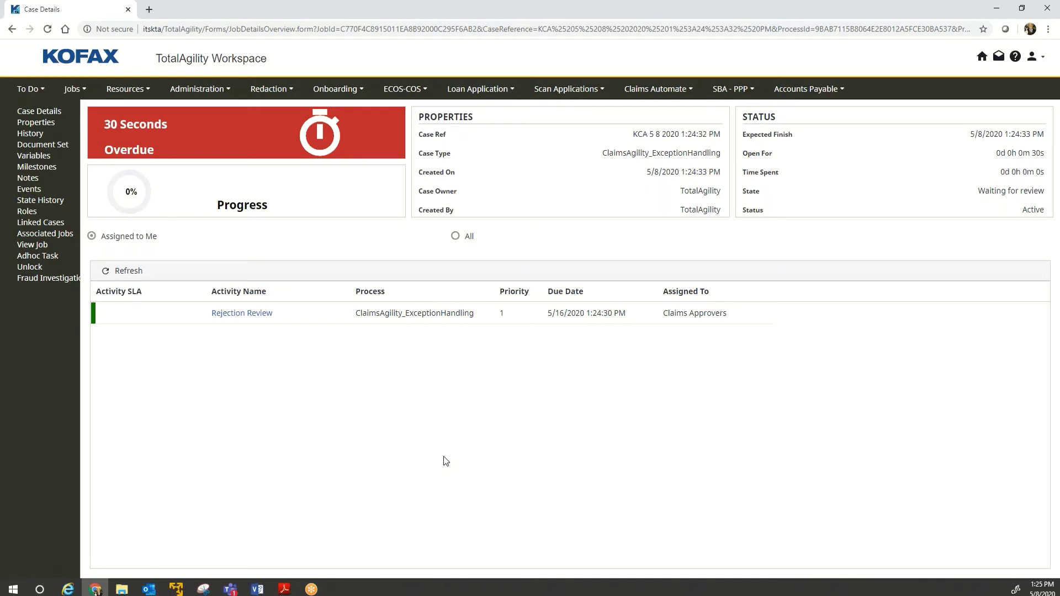
mouse_move(140, 323)
Step: Open the rejected claim's details from the Claims Automate Rejection Summary and select its UB04 document
click(638, 98)
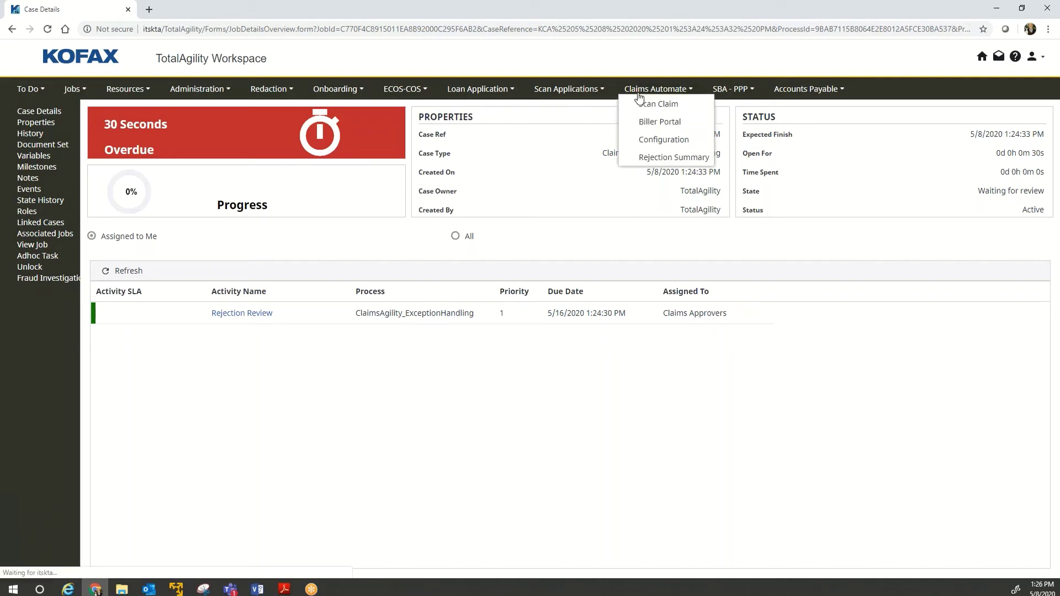
click(646, 160)
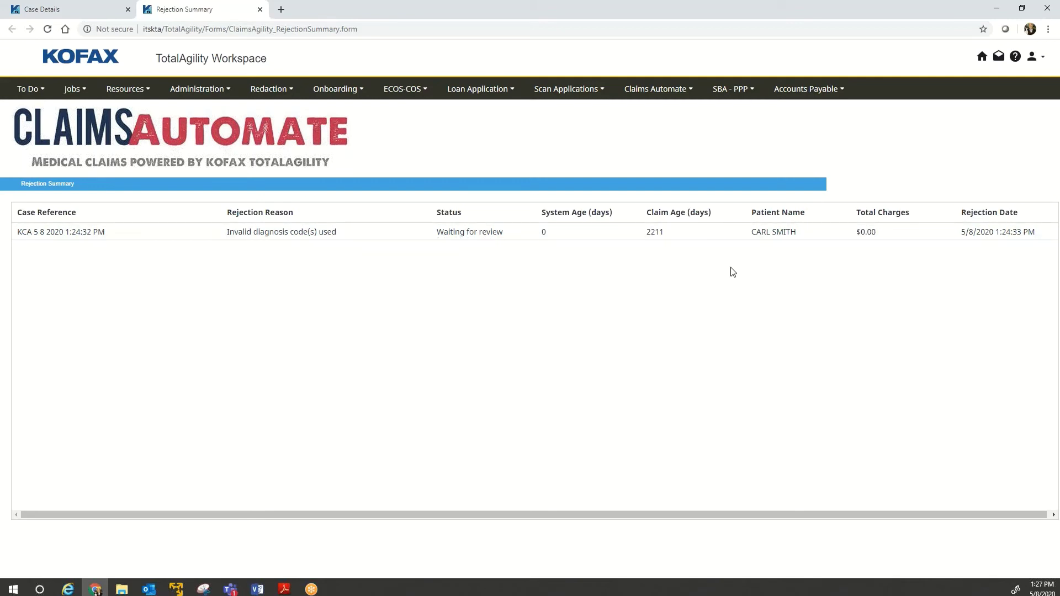
click(219, 235)
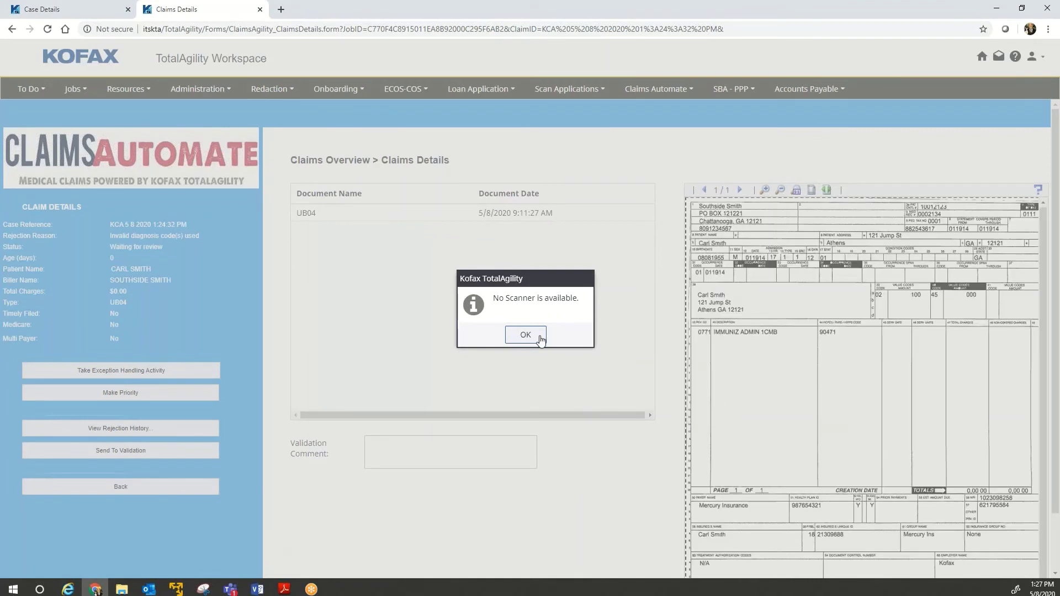
click(525, 335)
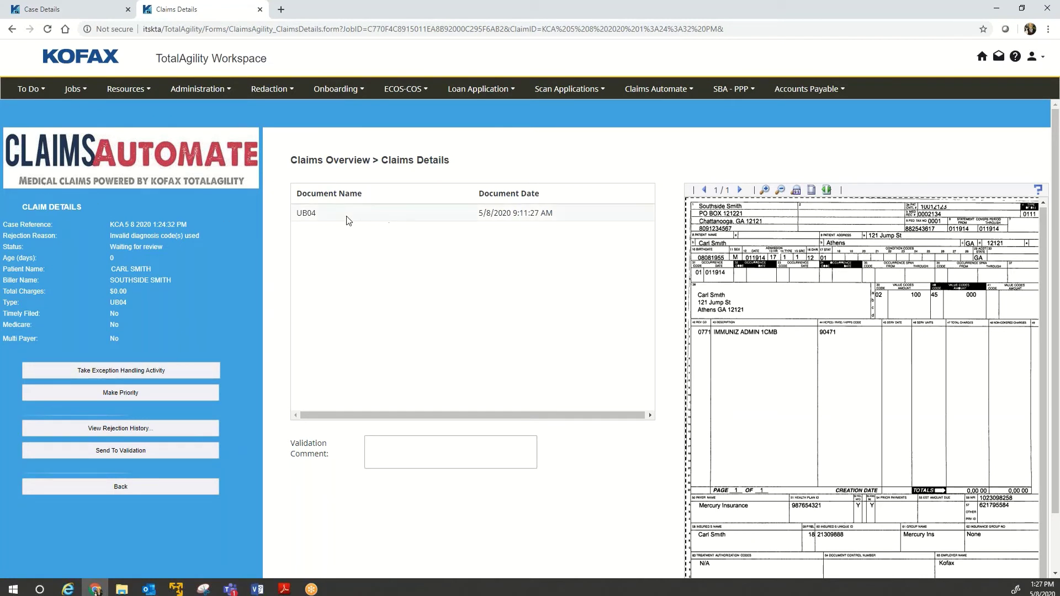
click(380, 218)
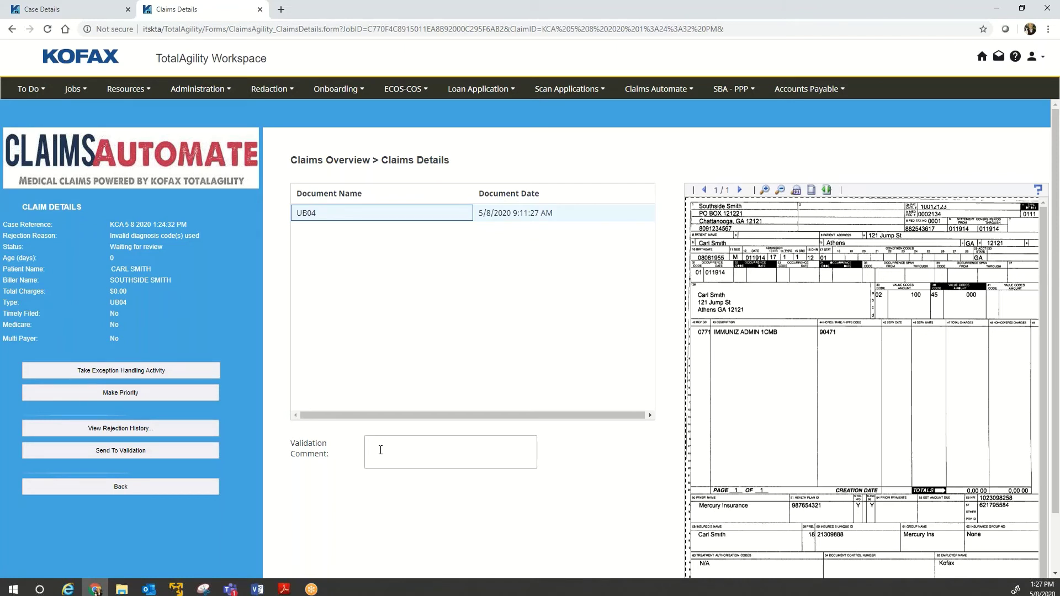
Step: Review the rejection history of the claim and return to the claim details
click(380, 450)
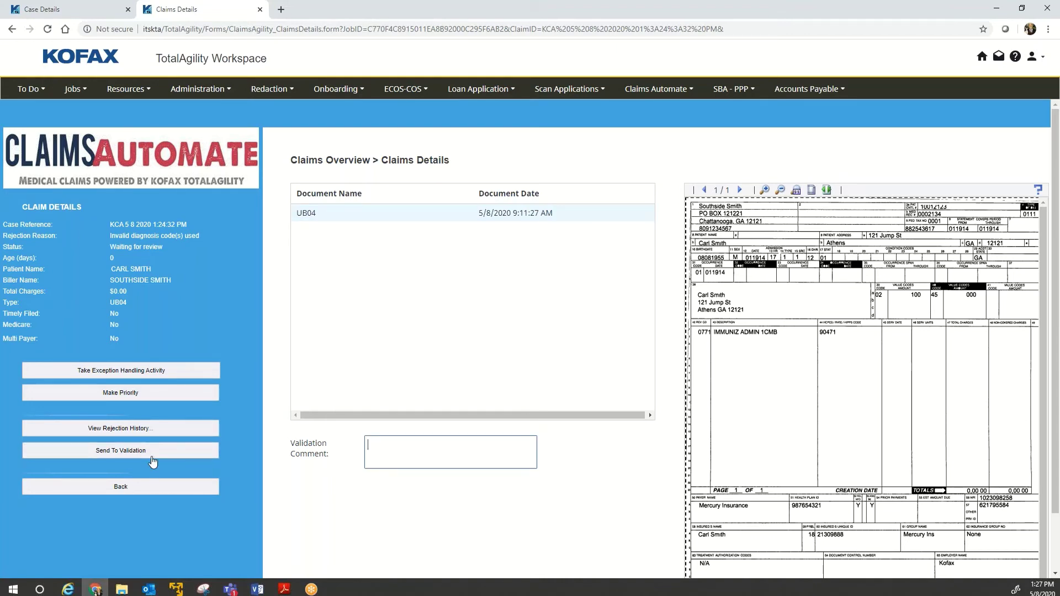
click(148, 430)
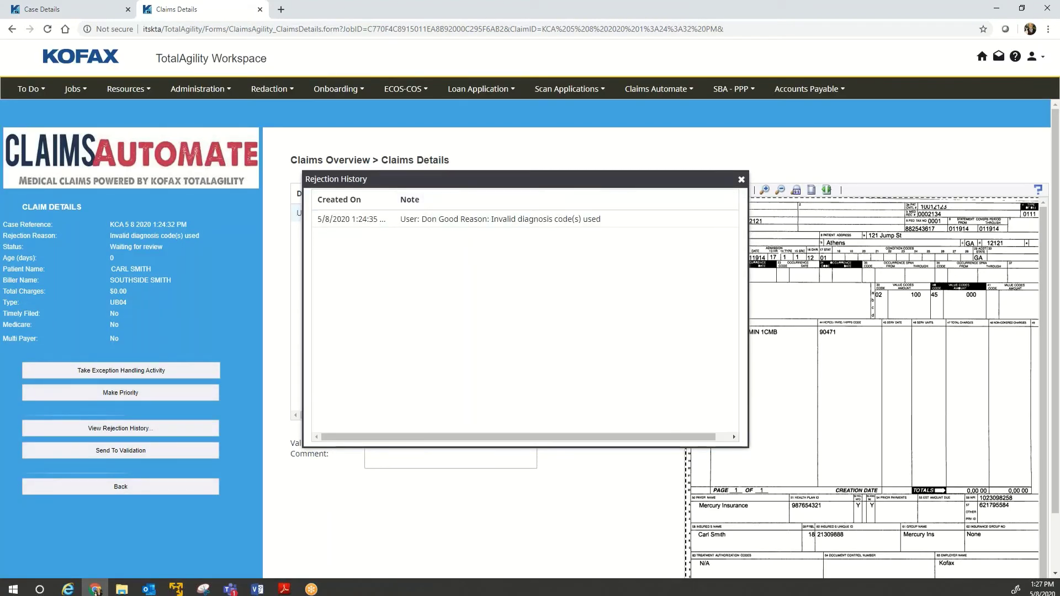
click(741, 180)
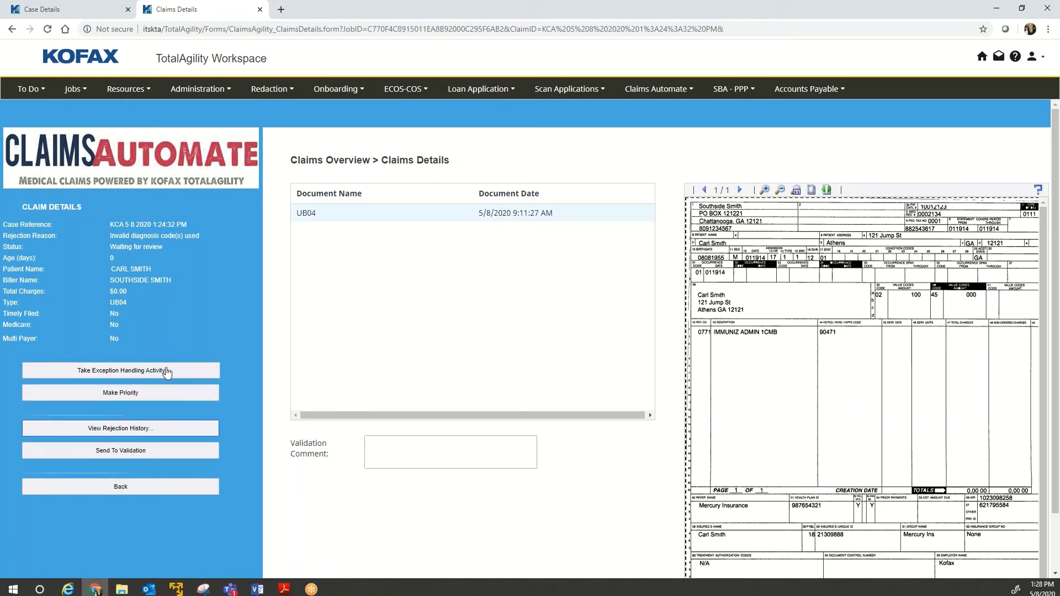
Step: Take the exception handling activity and send the claim to the biller with the note "please submit new claim with better codes"
click(138, 380)
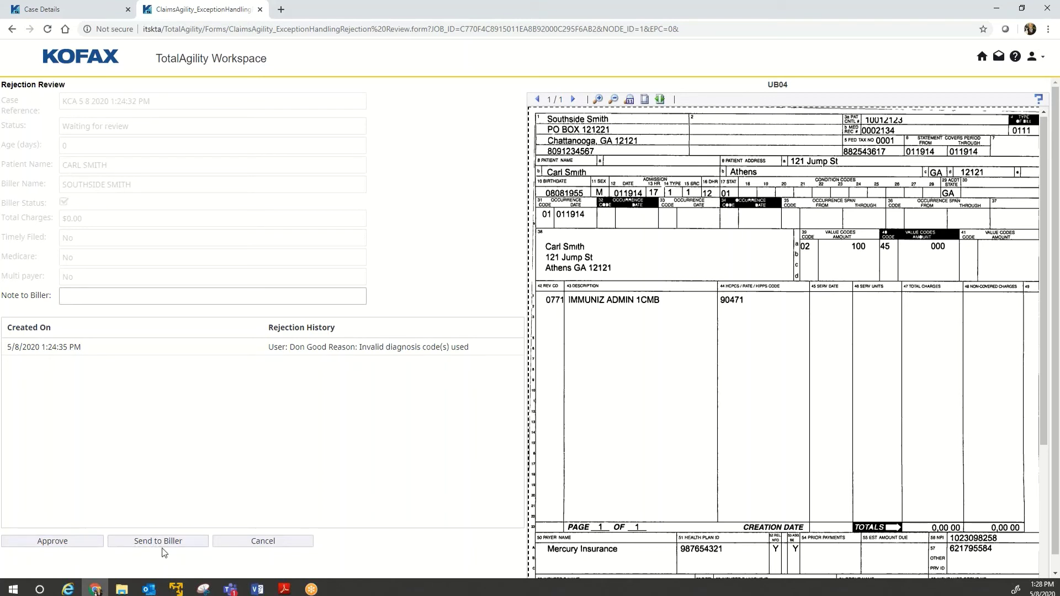
click(117, 293)
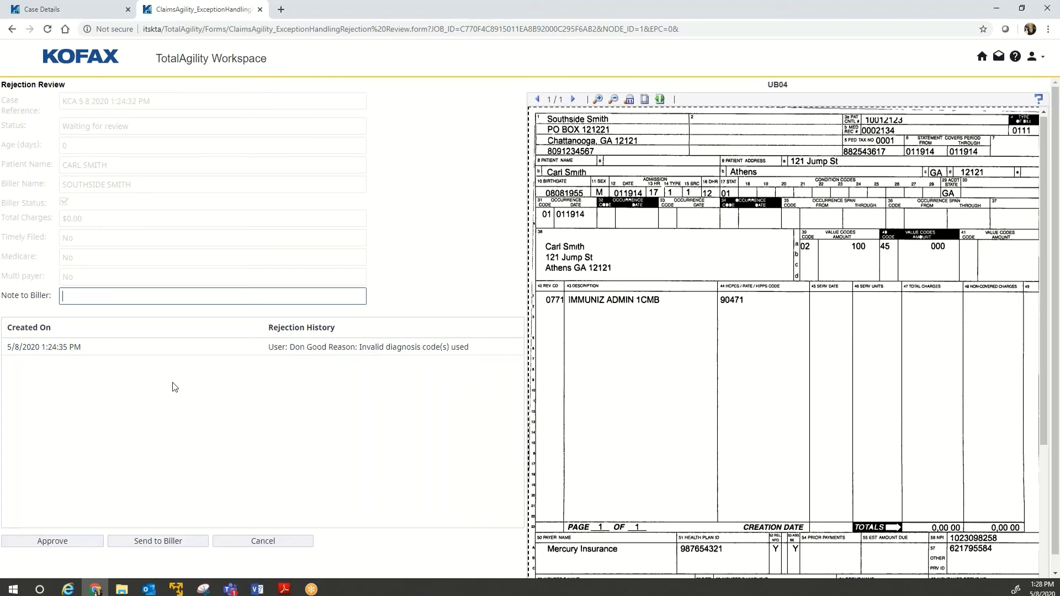
text(please submit new claim with b)
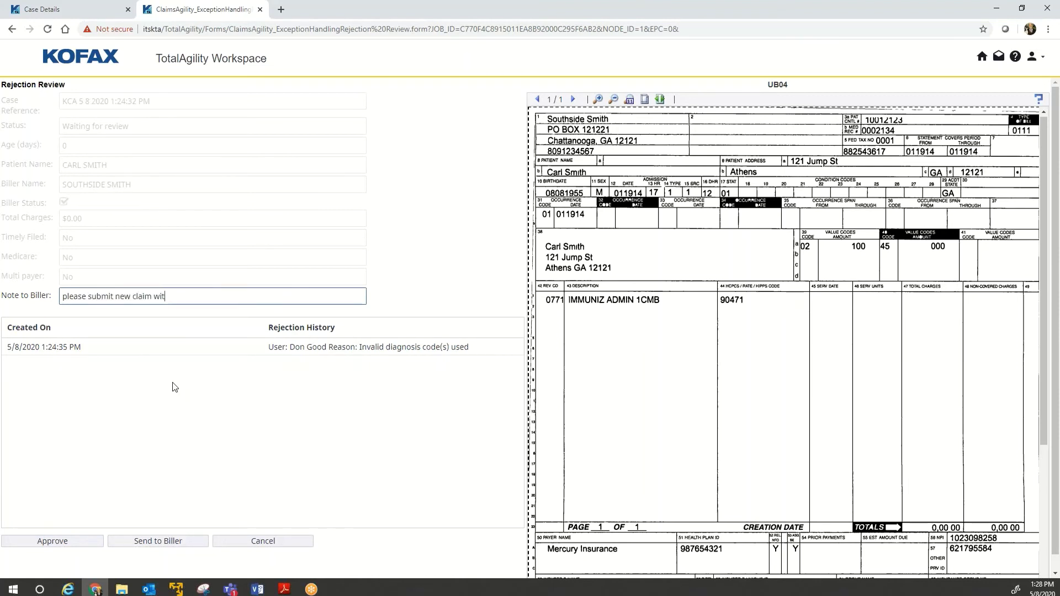
text(etter codes)
click(166, 541)
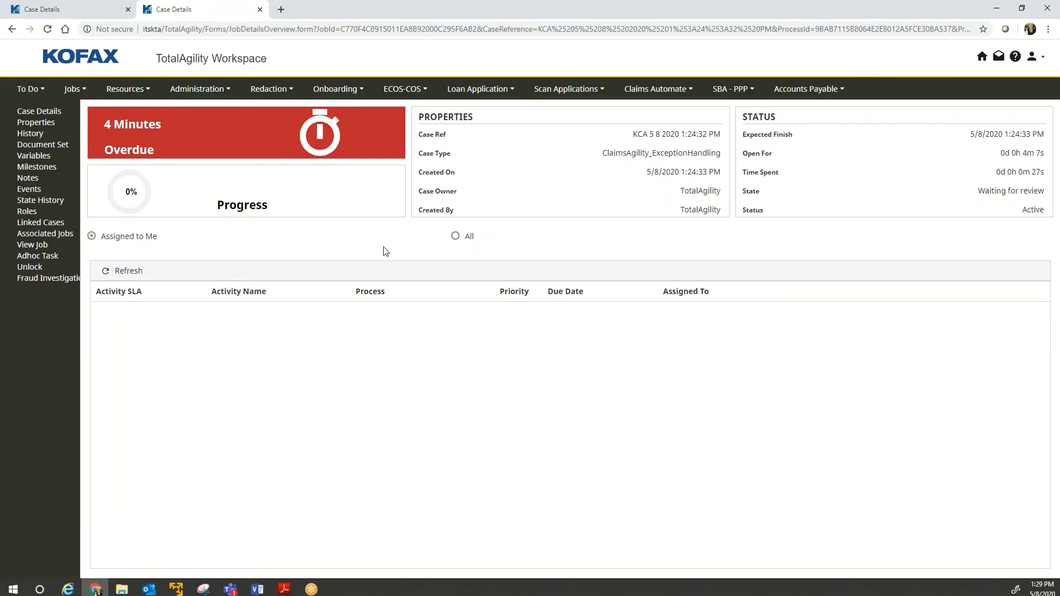
Step: Log in to the Biller Portal with the saved e-mail and password and open the Claim to Review activity
click(633, 92)
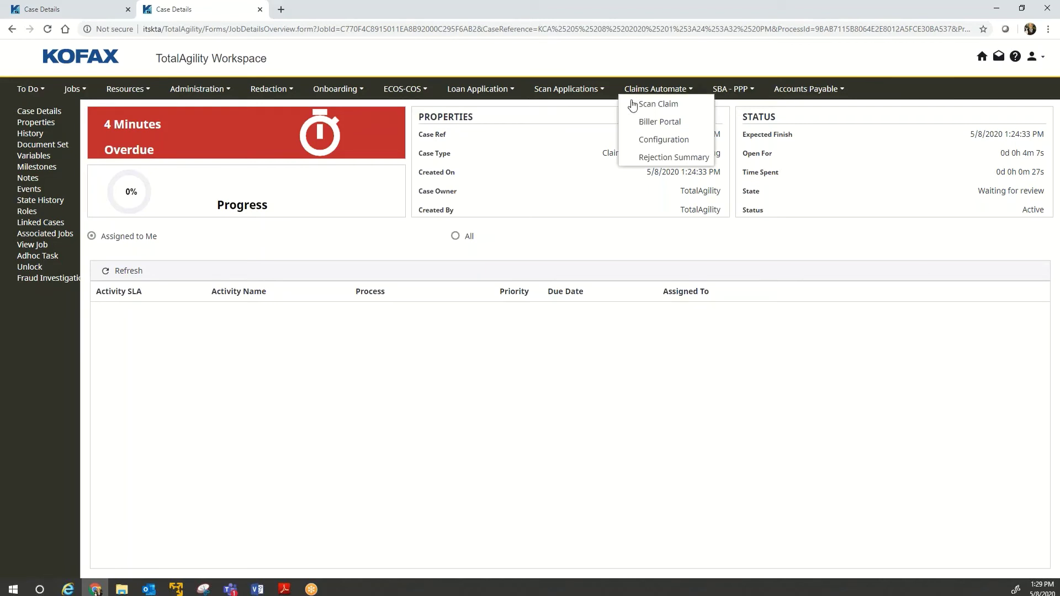
click(640, 131)
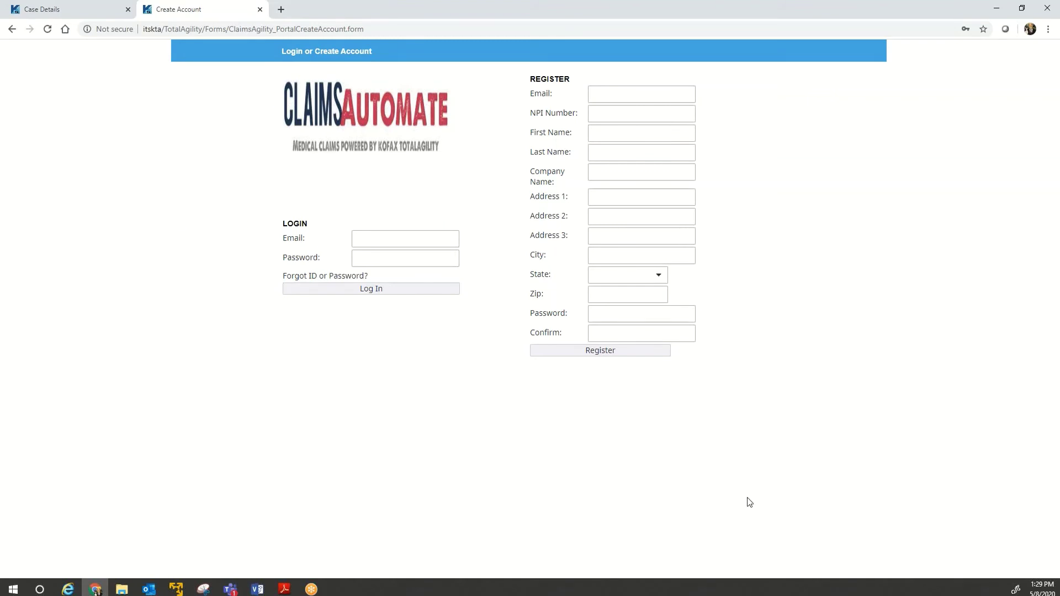
click(405, 238)
click(402, 359)
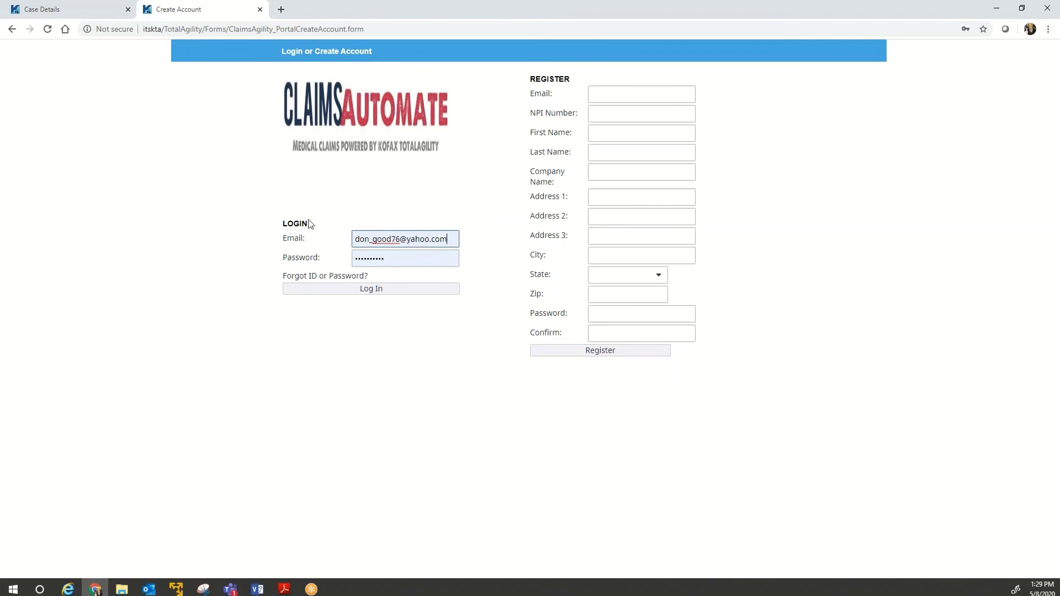
click(344, 297)
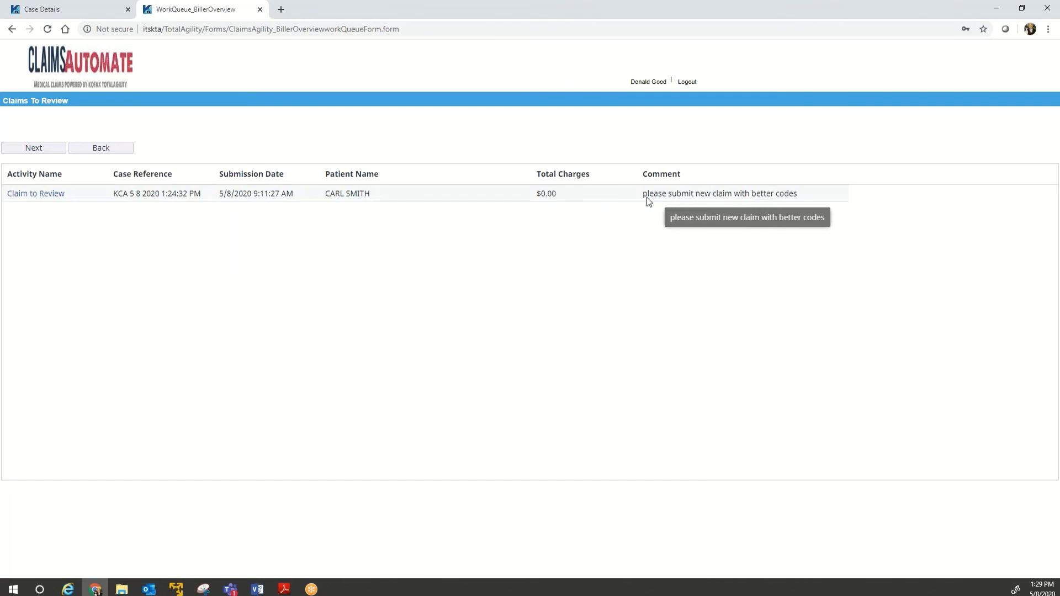
click(43, 198)
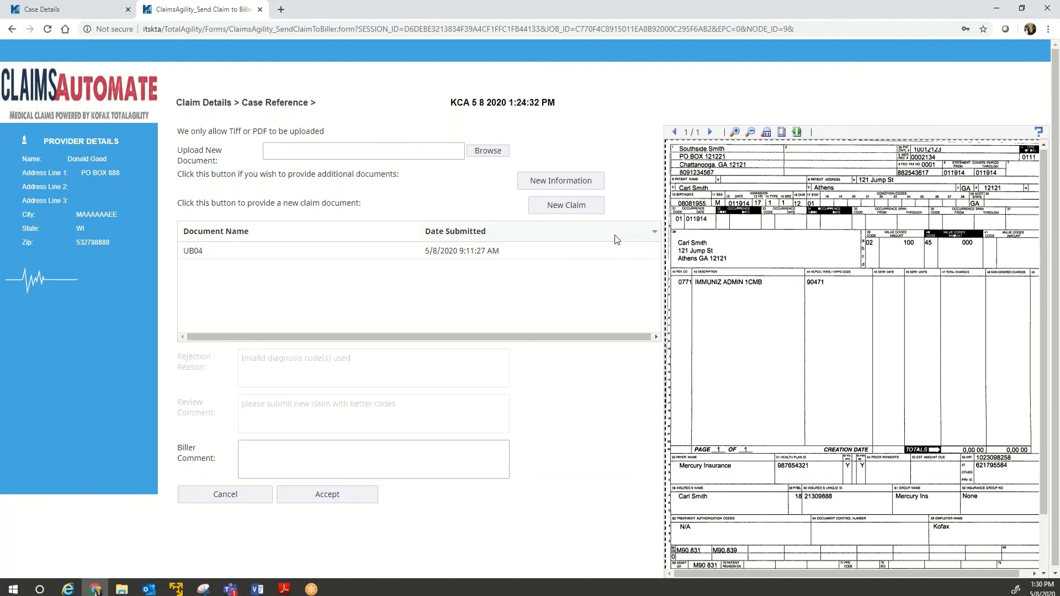
click(488, 151)
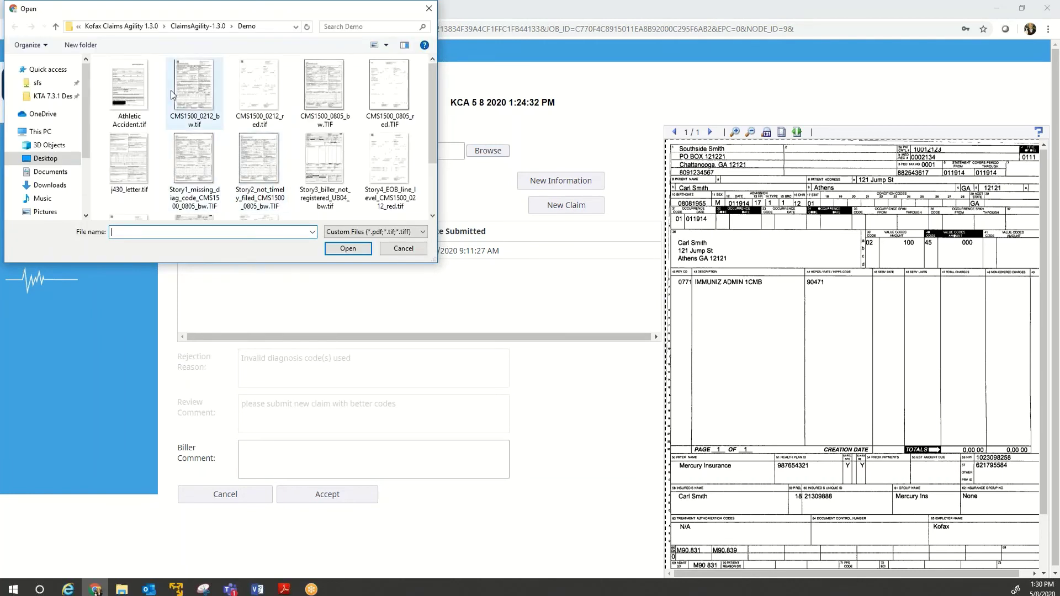
click(44, 159)
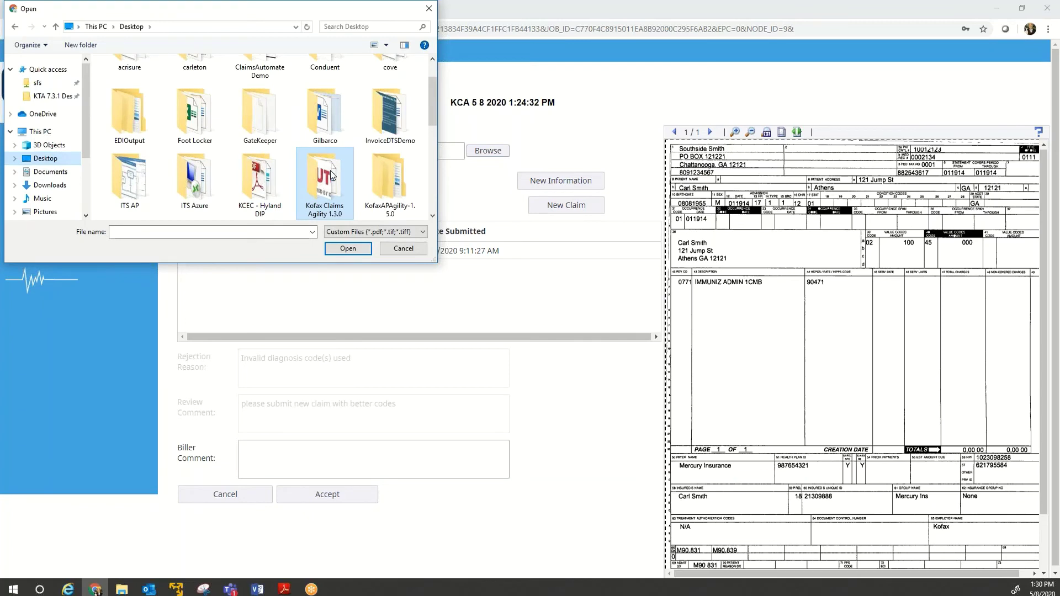
click(400, 248)
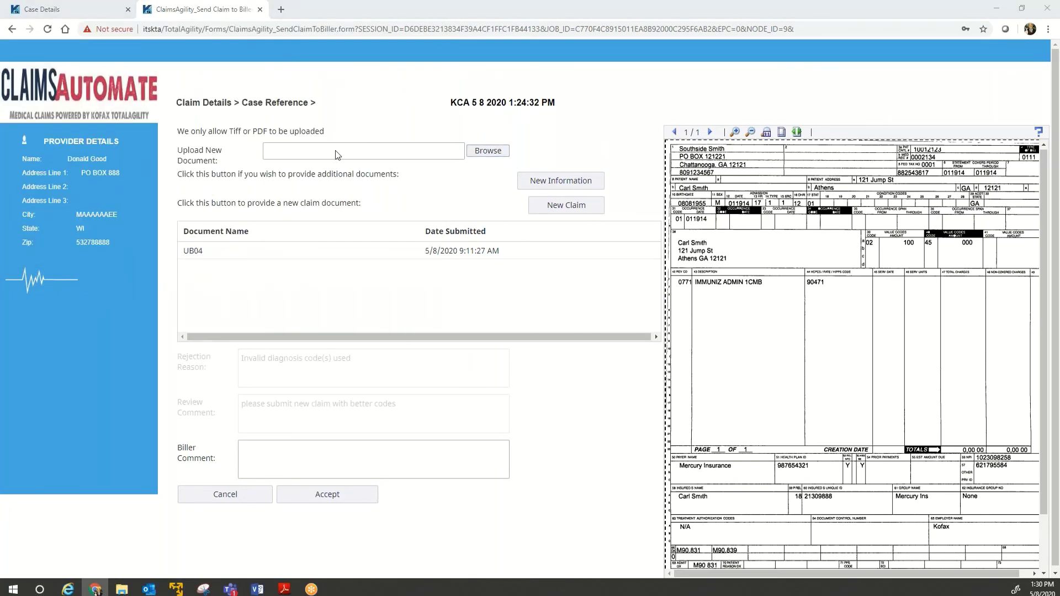
Step: Upload Story3_biller_not_registered_UB04_bw.tif as a new claim and accept the activity with the biller comment "here ya go"
click(337, 155)
click(312, 163)
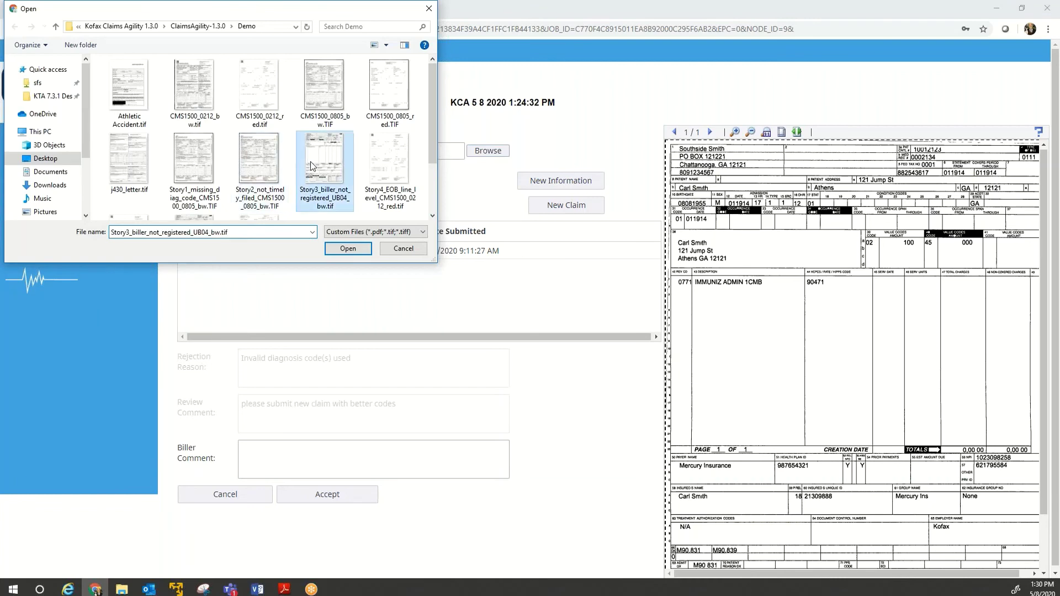
click(353, 250)
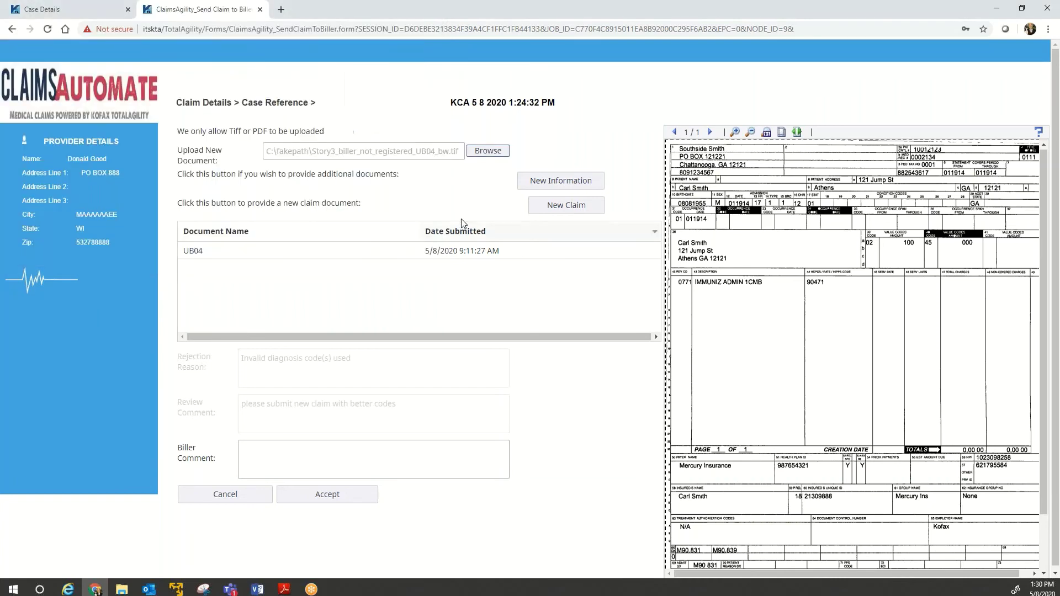
click(546, 211)
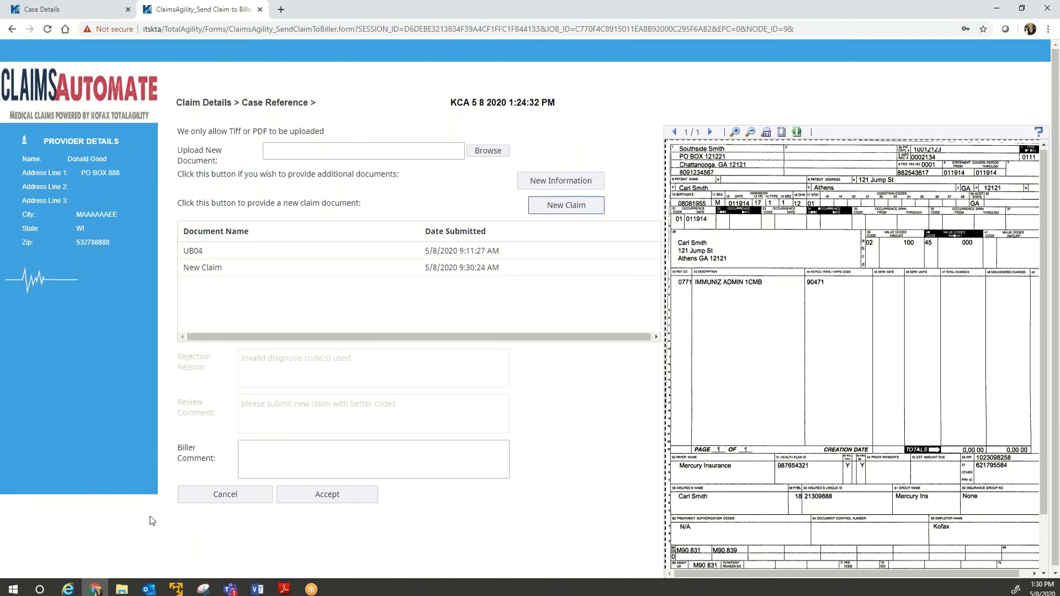
click(255, 459)
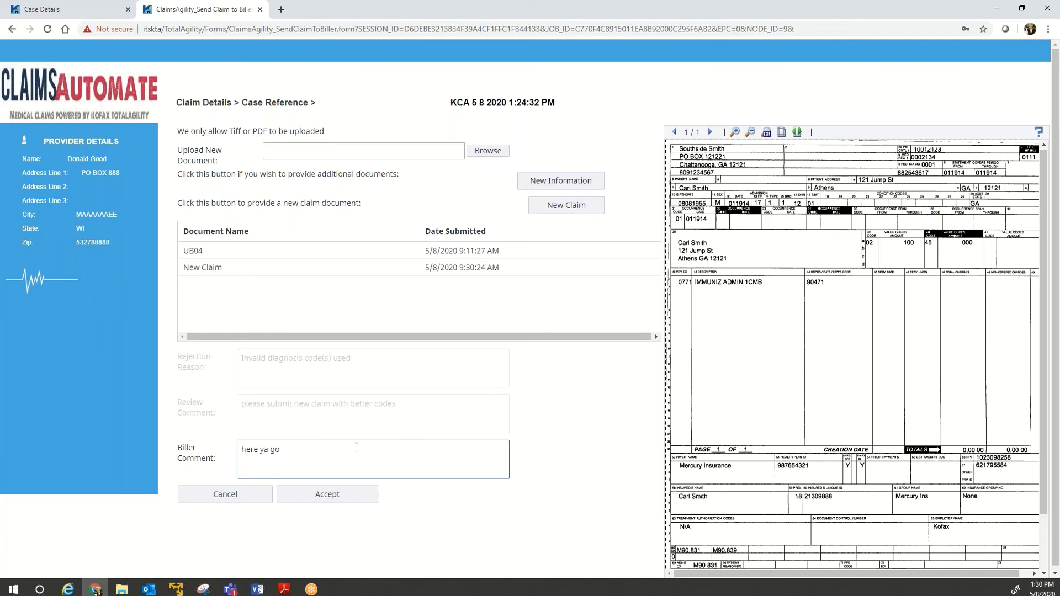
click(328, 494)
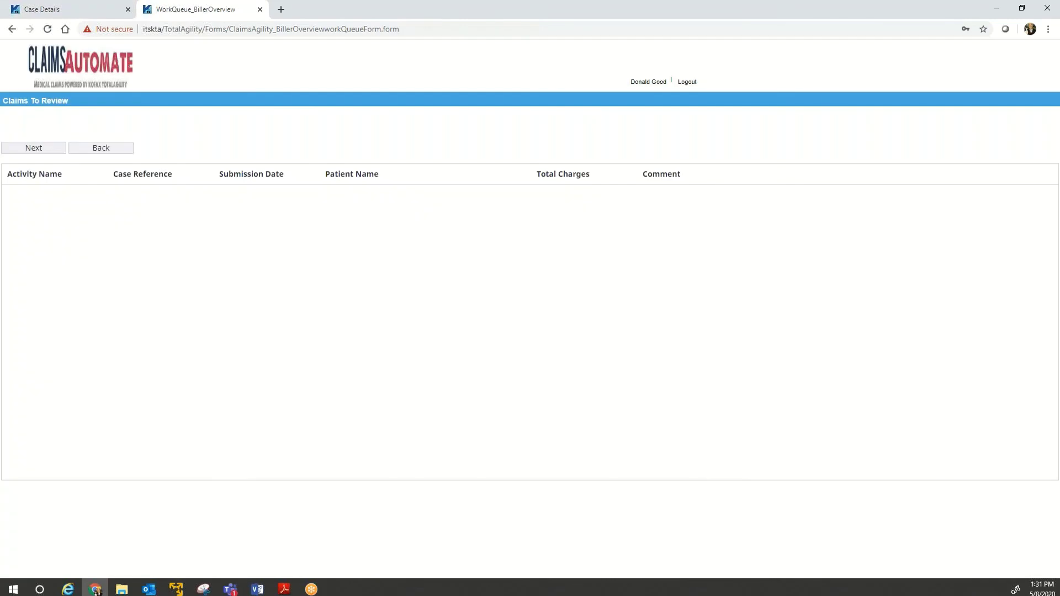
Step: Return to the exception handling case details and refresh the activity list to check for the Rejection Review
click(96, 9)
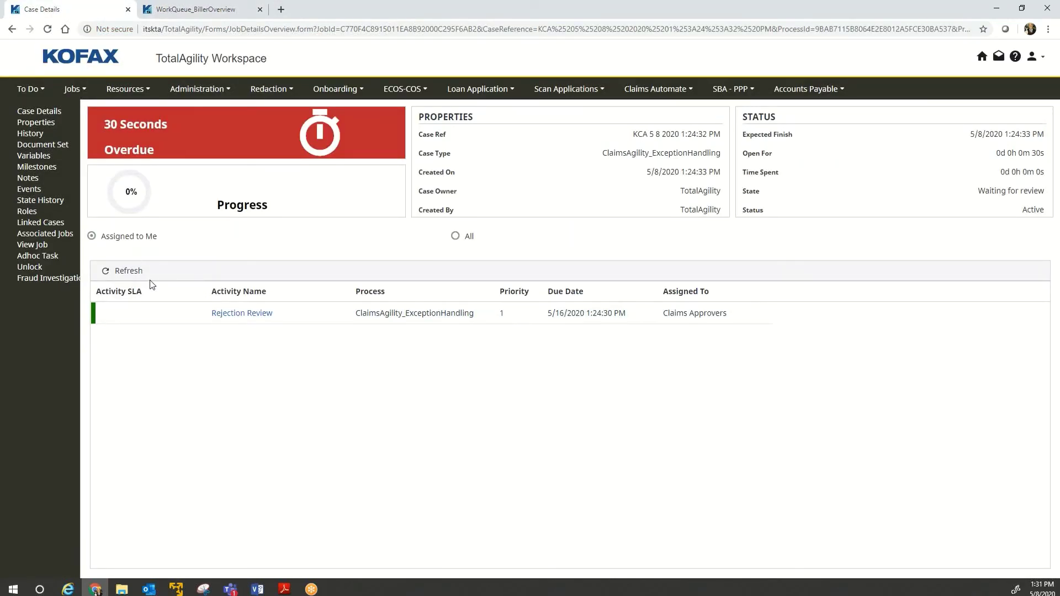
click(125, 271)
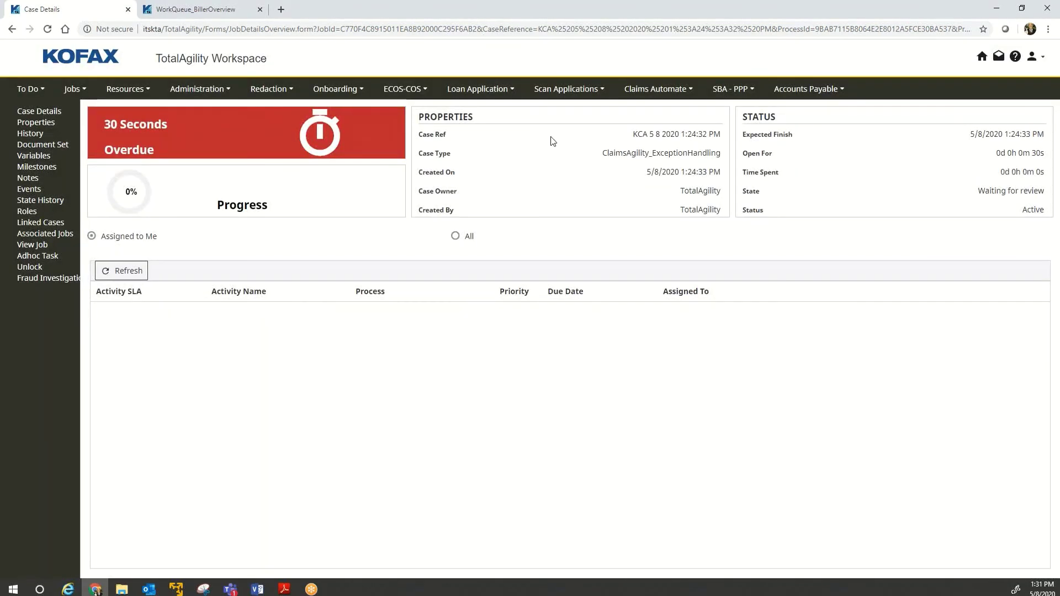
click(125, 277)
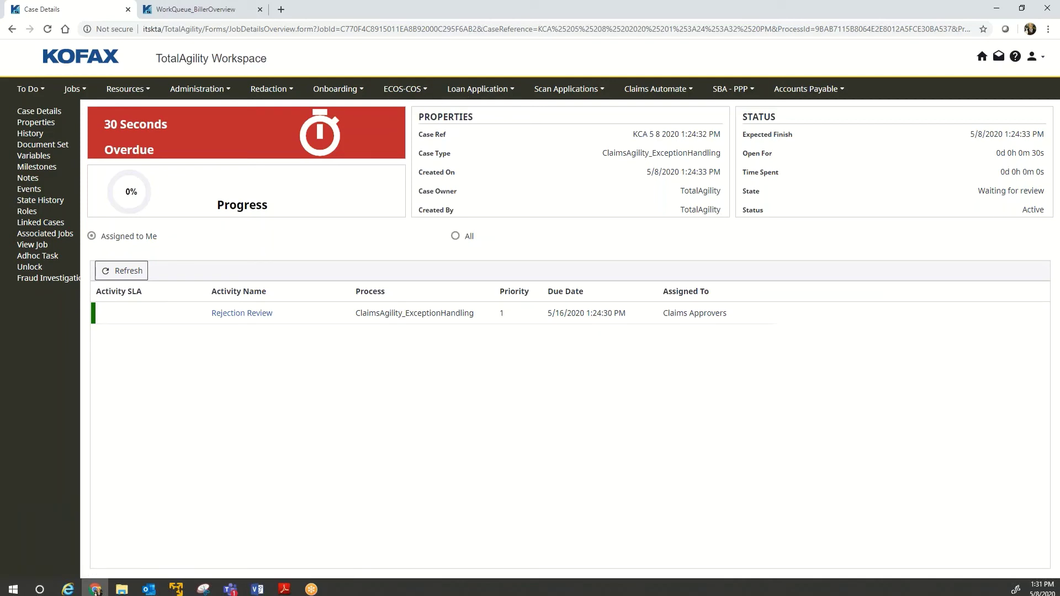
Step: Reopen the rejected claim from the Rejection Summary and view its UB04 and New Claim documents
click(648, 91)
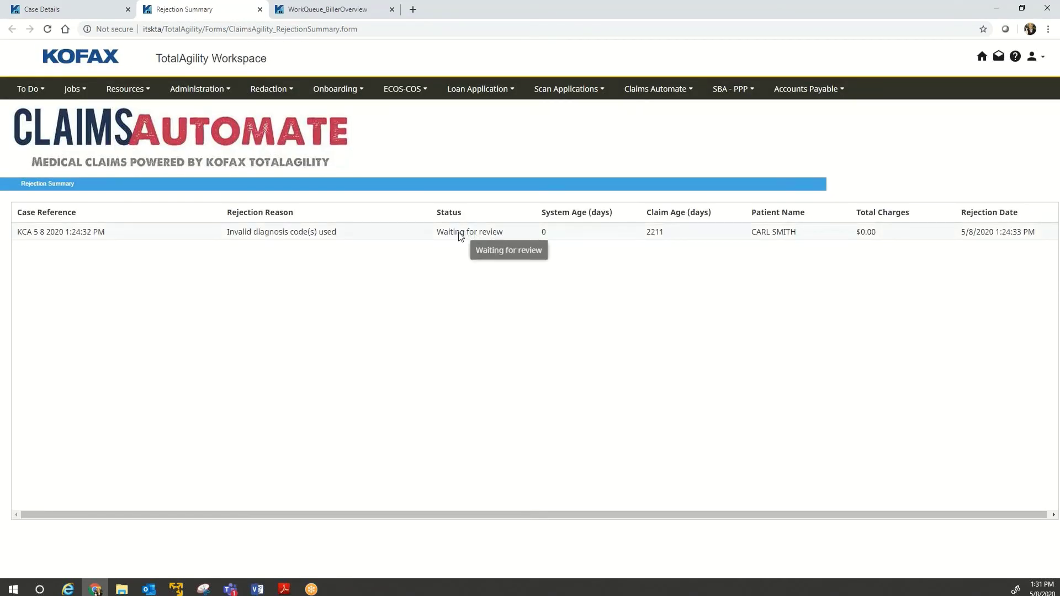
click(125, 234)
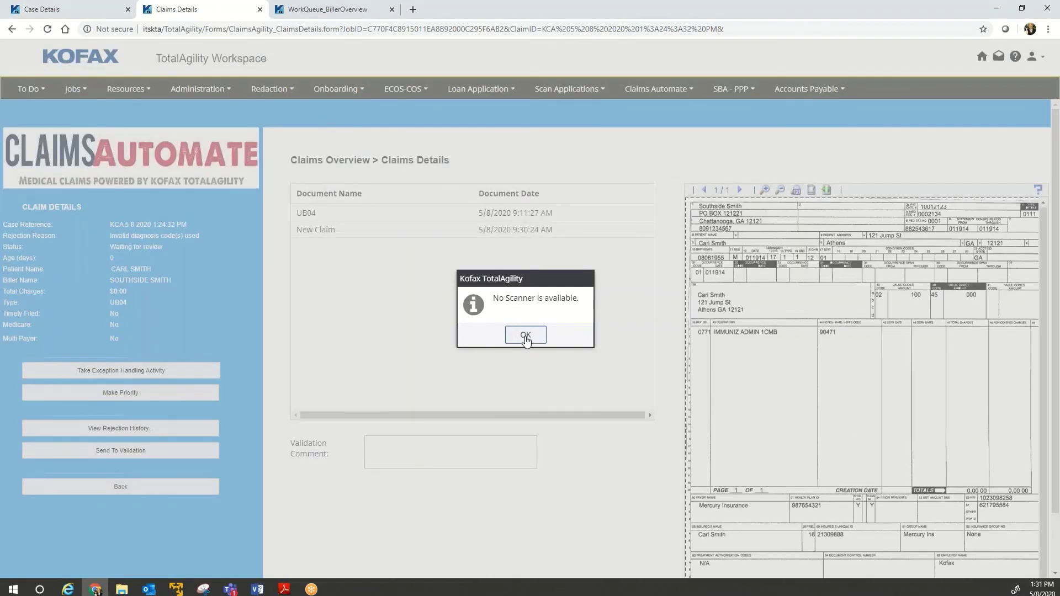
click(525, 335)
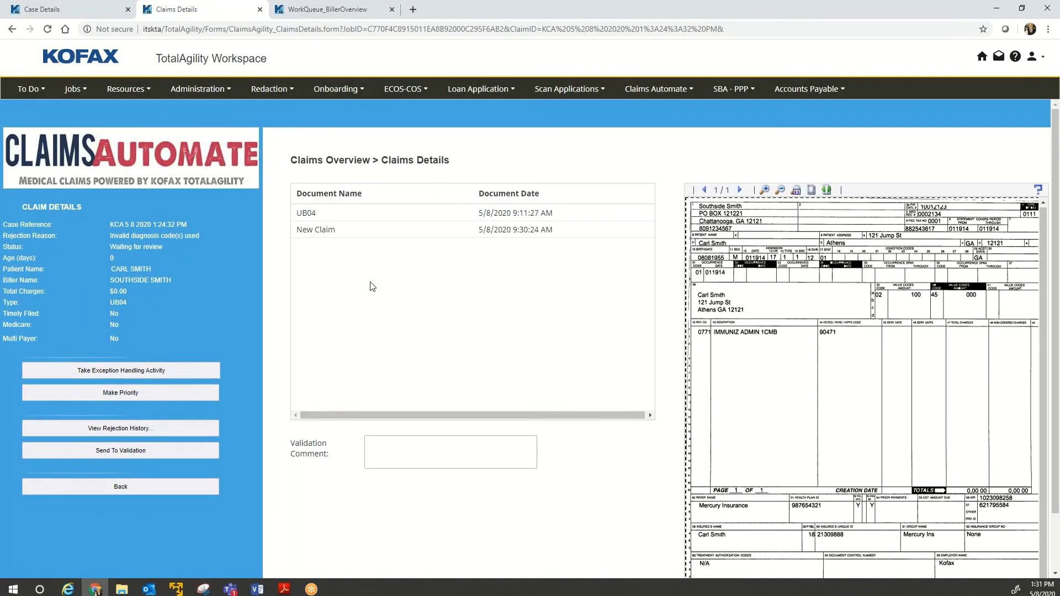
click(324, 231)
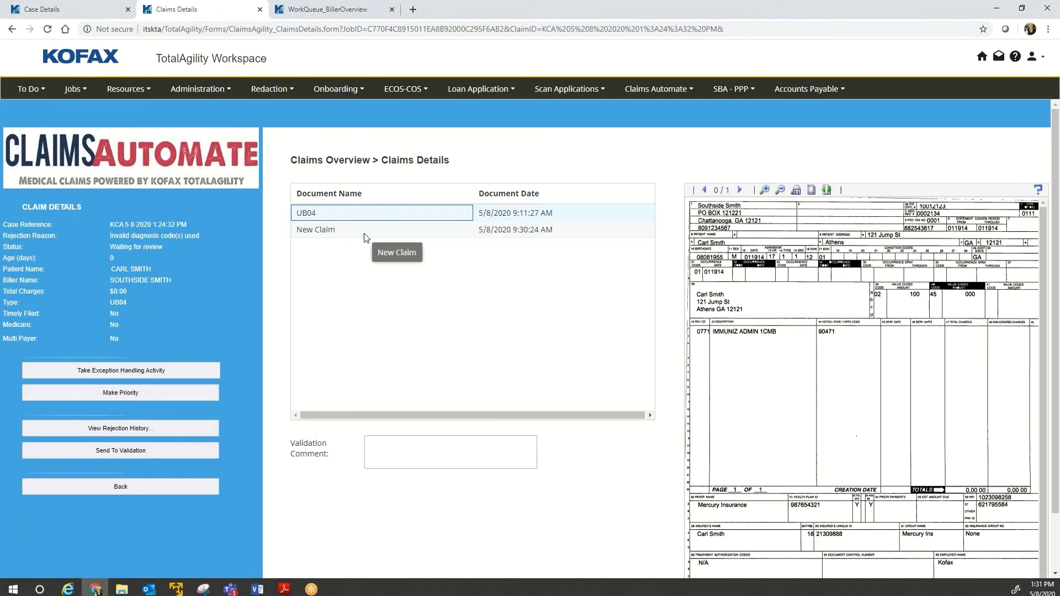
click(364, 233)
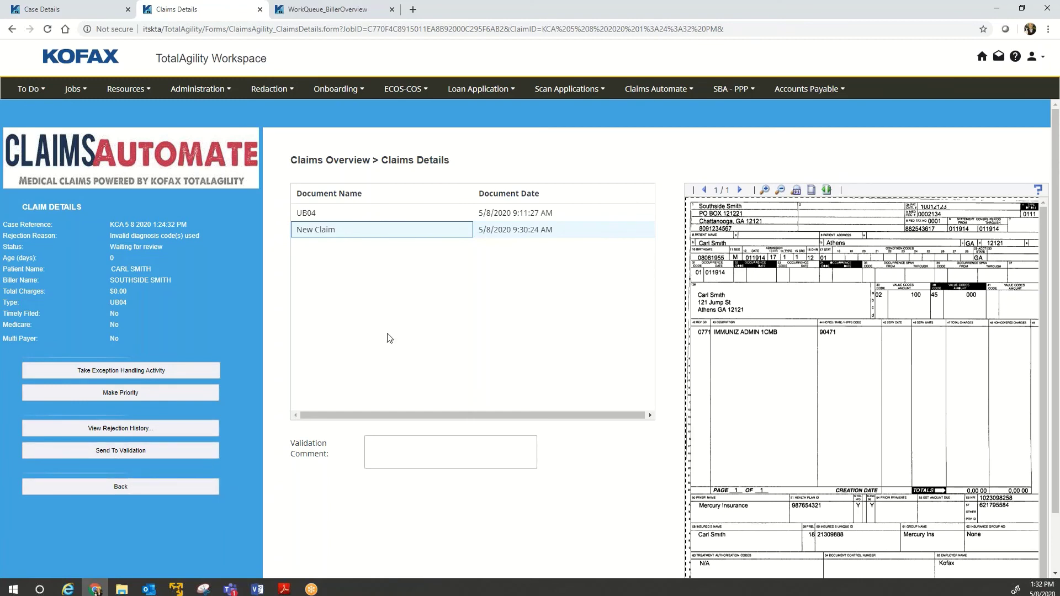
Step: View the rejected claim's rejection history, and take its exception handling activity to approve the Rejection Review
click(147, 429)
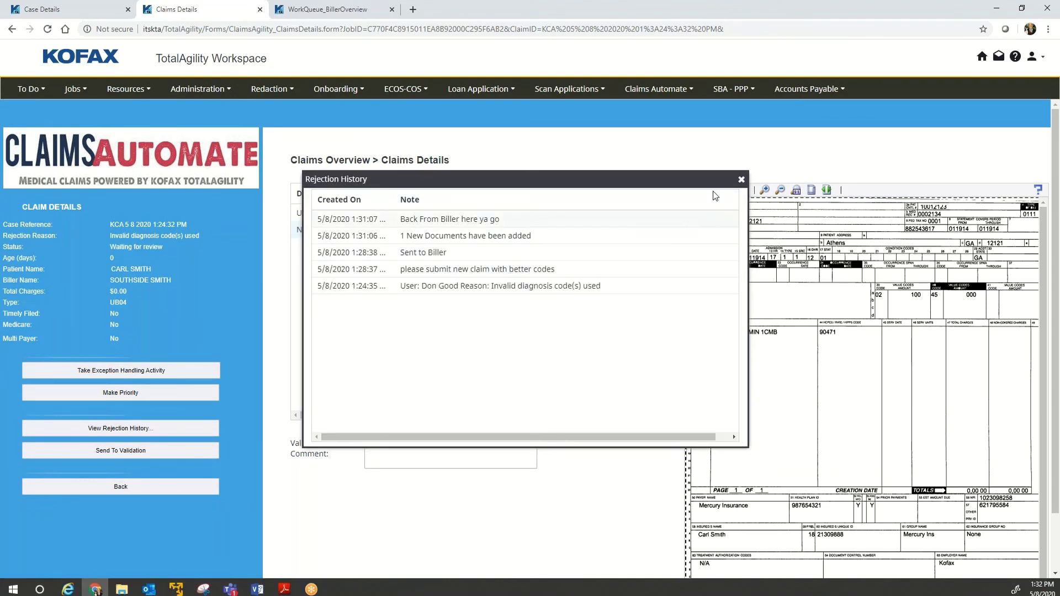
click(741, 181)
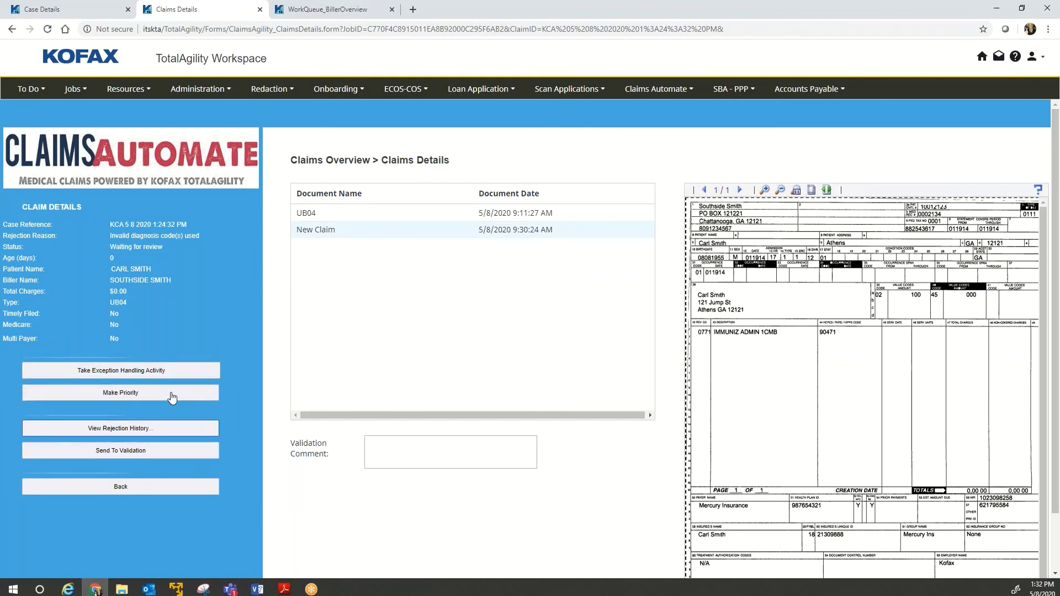
click(157, 368)
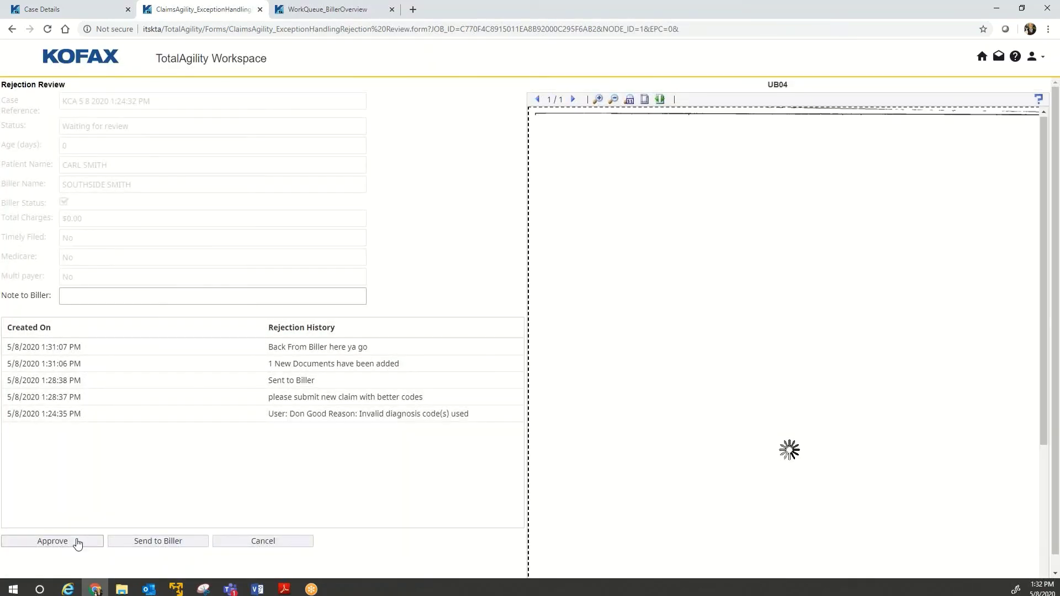
click(77, 542)
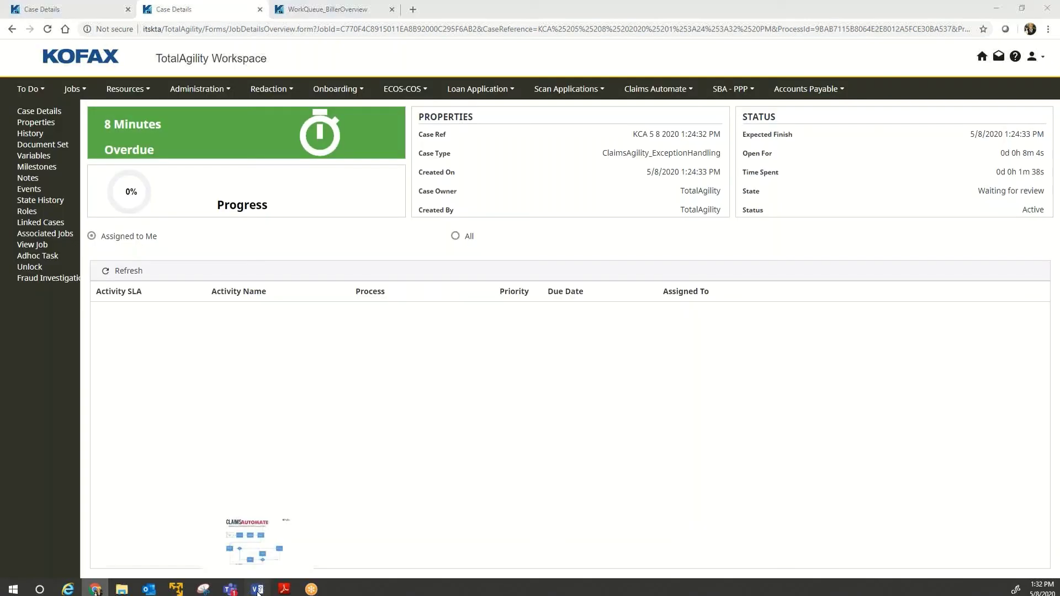
Step: Switch to File Explorer and check the HCFA and UB04 folders under EDIOutput for exported EDI files
click(246, 590)
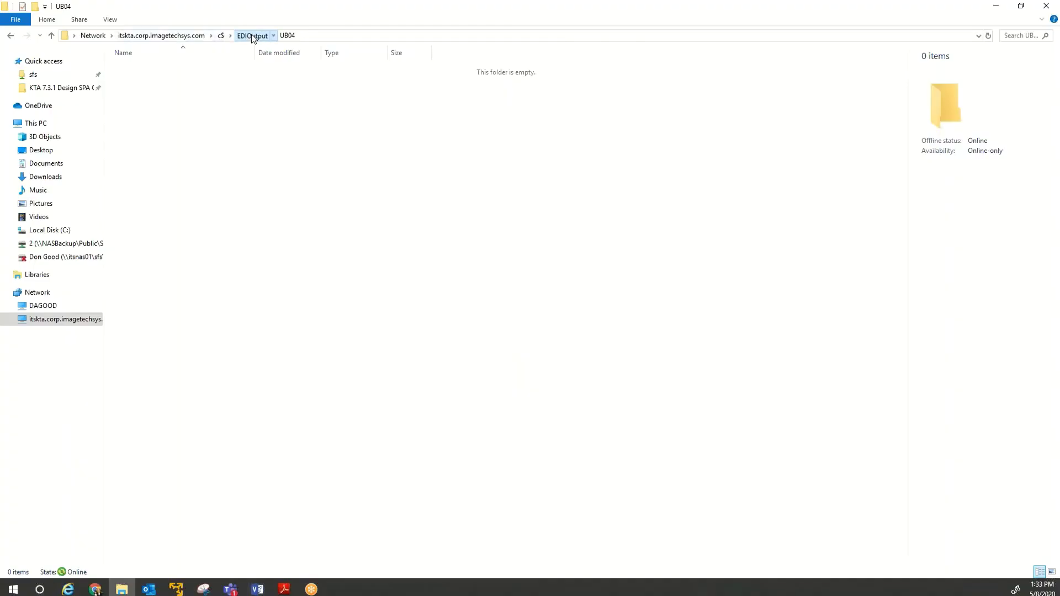
click(252, 35)
double_click(145, 69)
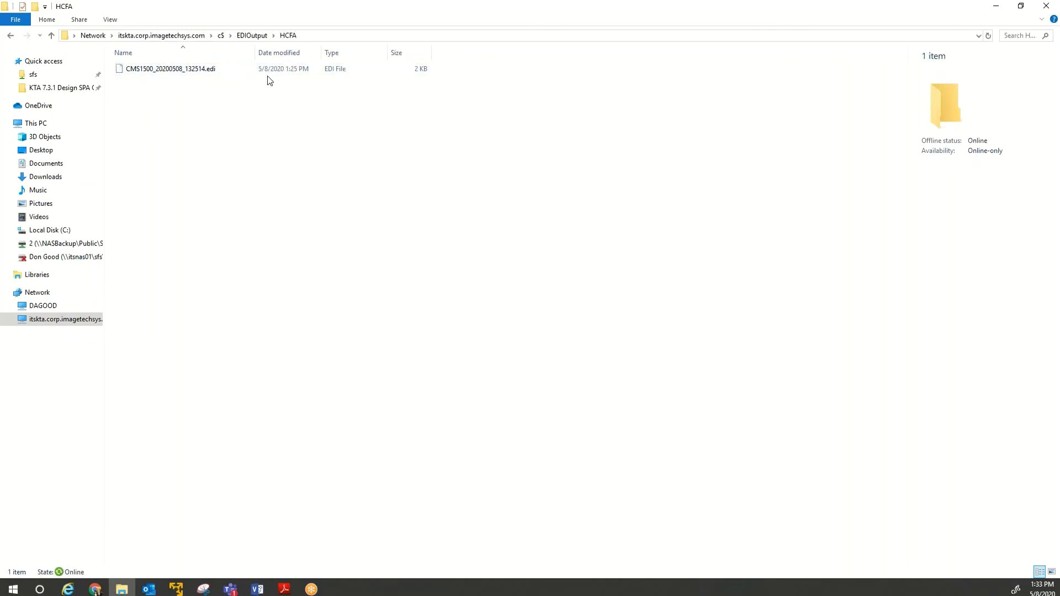
click(141, 72)
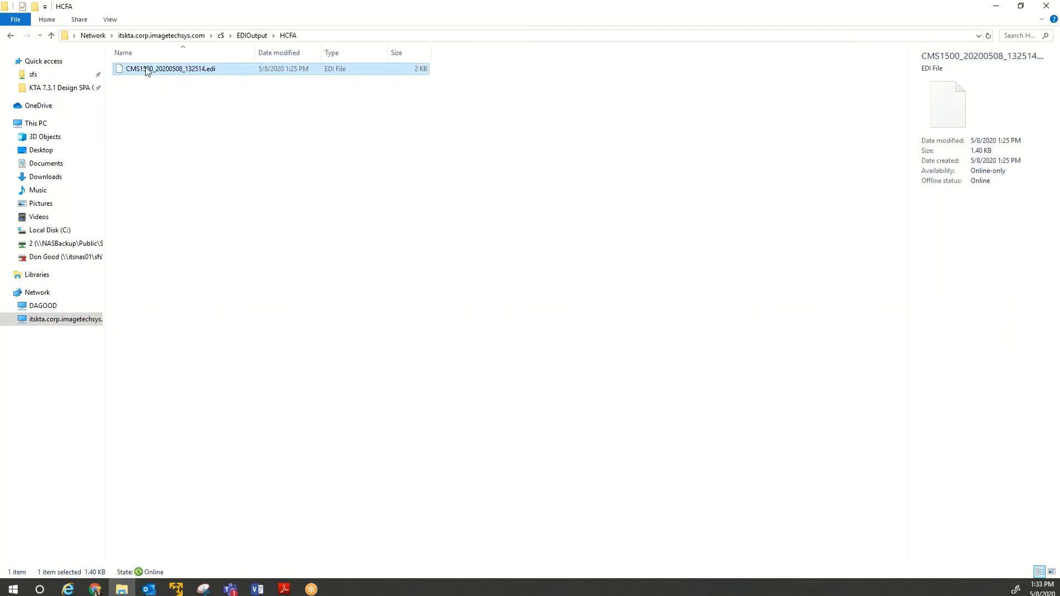
click(251, 36)
double_click(163, 80)
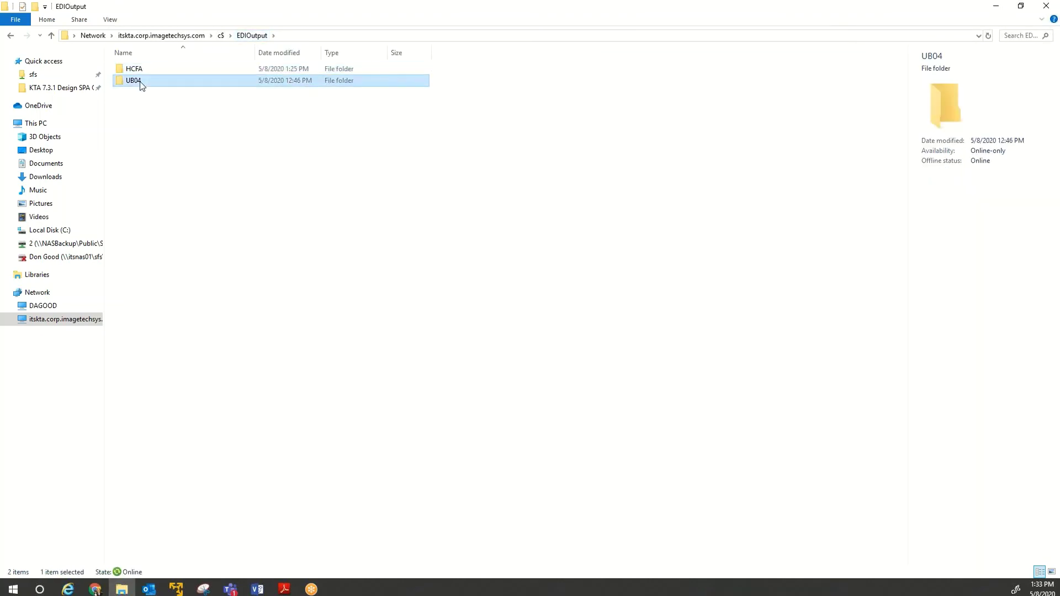
click(256, 39)
double_click(136, 83)
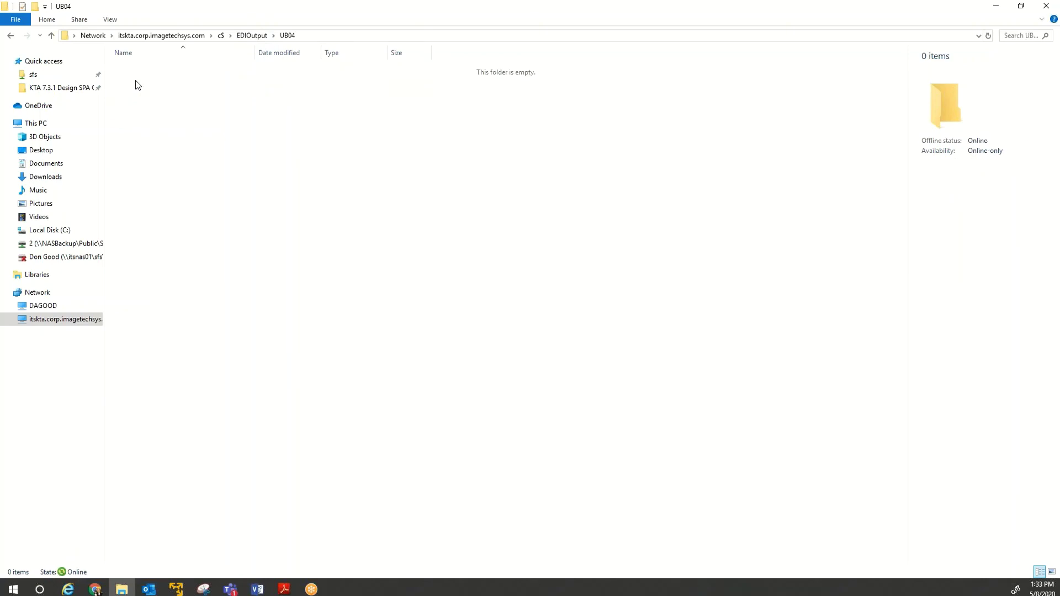
click(10, 35)
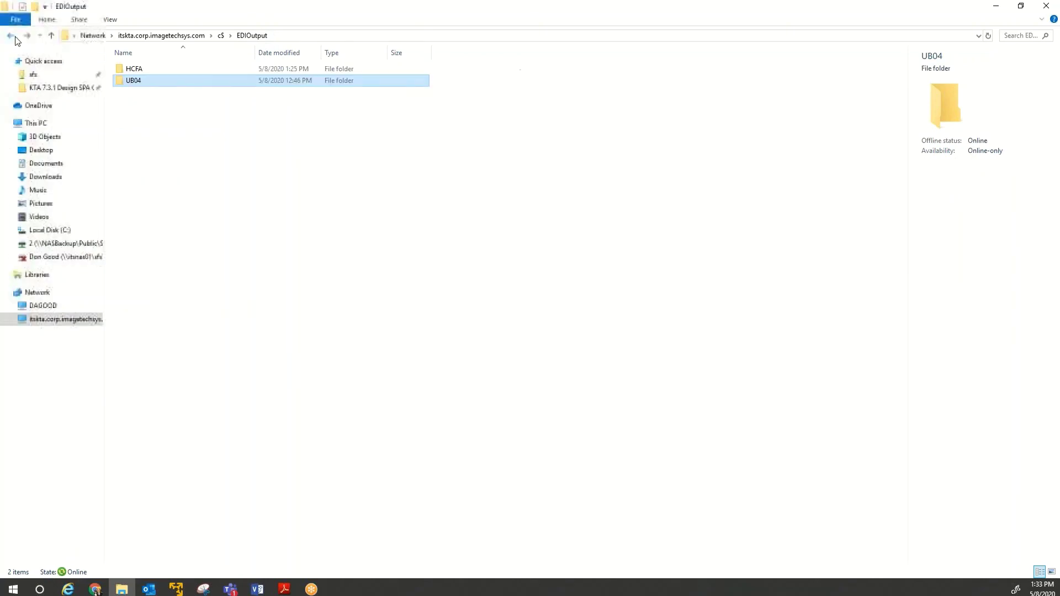
Step: Return to the HCFA folder and try to open CMS1500_20200508_132514.edi
double_click(138, 73)
click(140, 73)
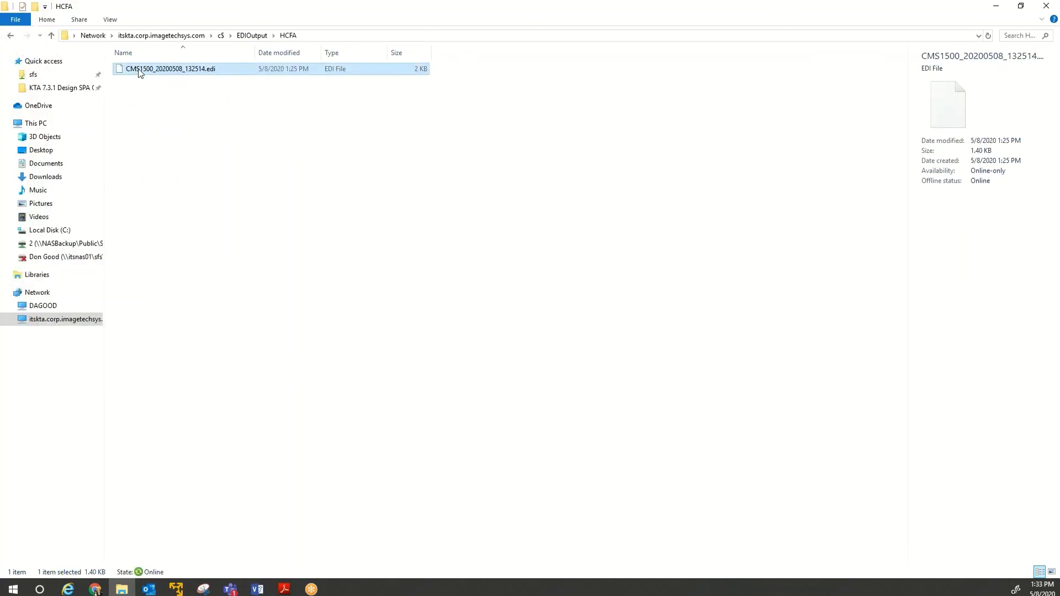
right_click(140, 72)
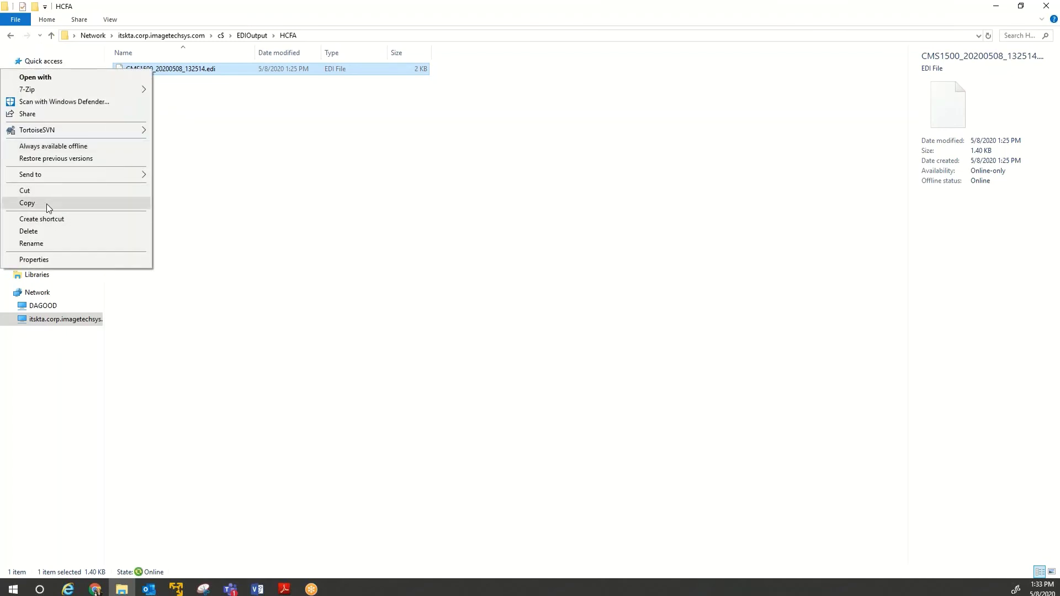
click(208, 73)
double_click(208, 73)
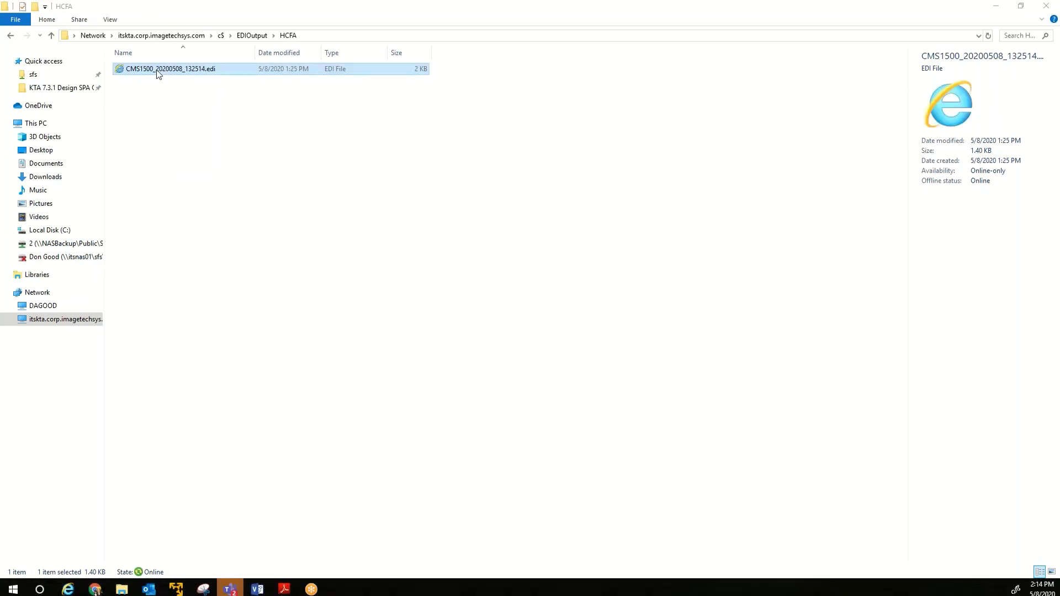
Step: Open the CMS1500 EDI file with Notepad2, review its contents and close the editor
right_click(159, 73)
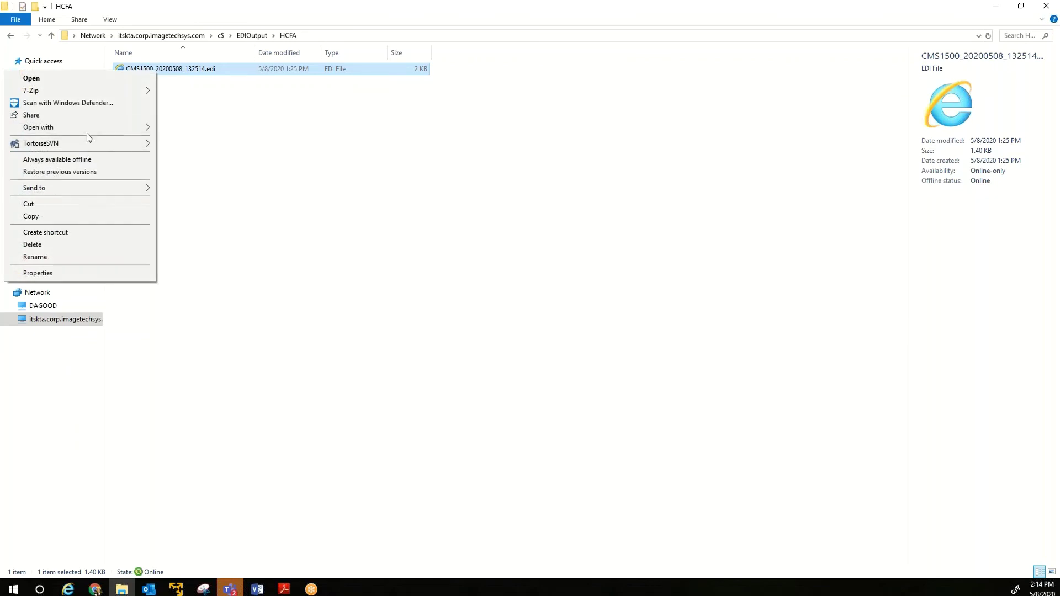
mouse_move(87, 127)
click(182, 139)
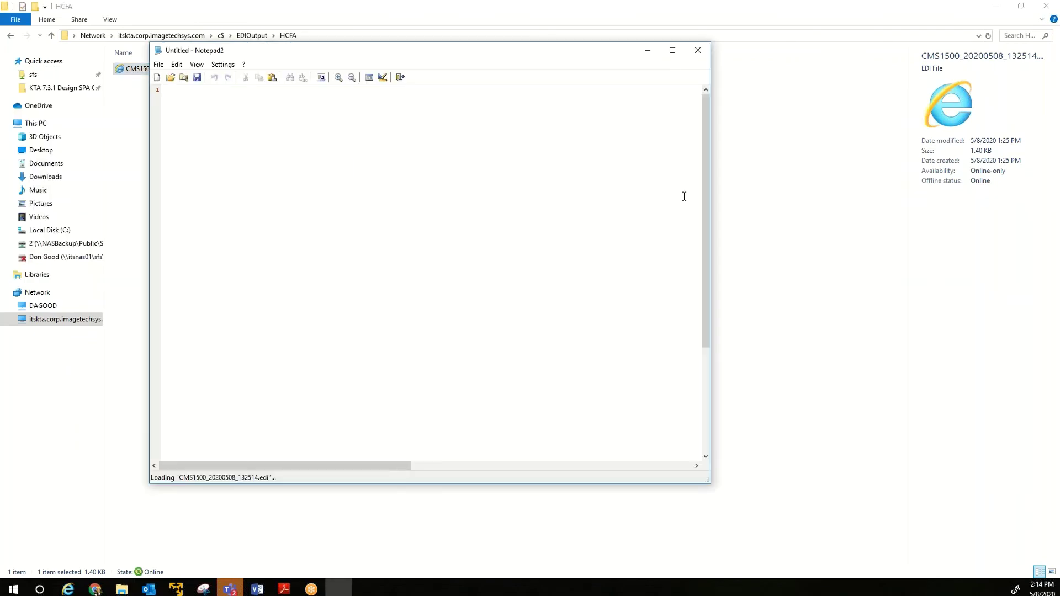
drag(707, 159, 697, 138)
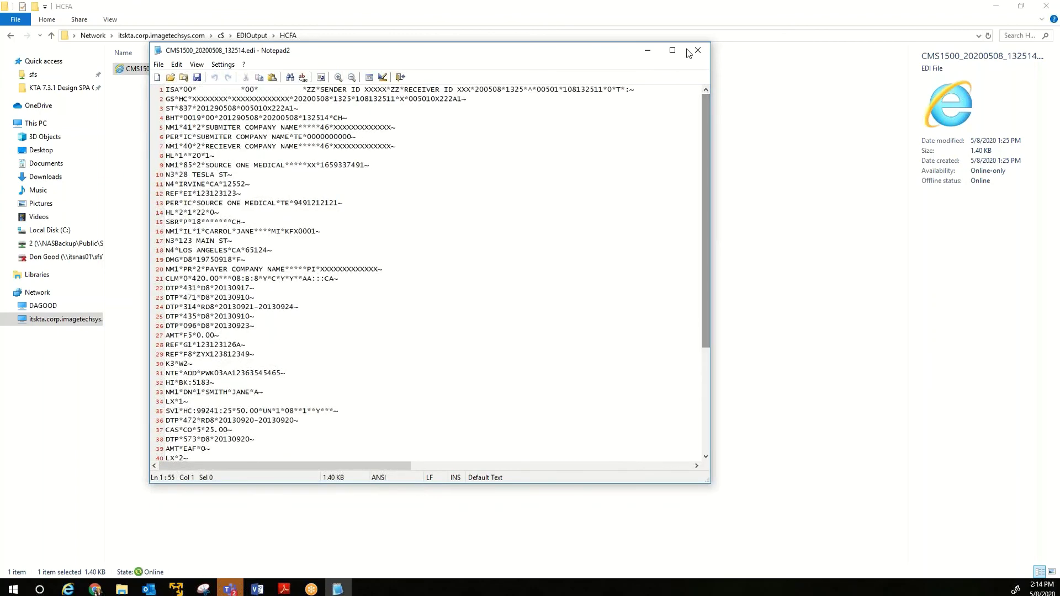
click(698, 51)
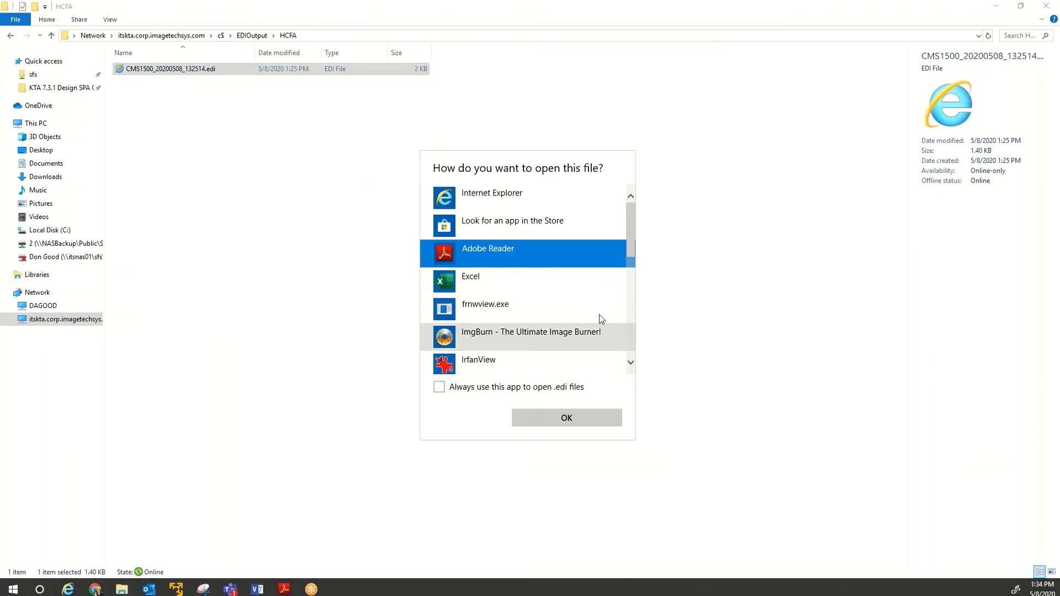
Step: Choose Notepad as the app for opening the CMS1500 EDI file, without making it the default
scroll(599, 313, down, 5)
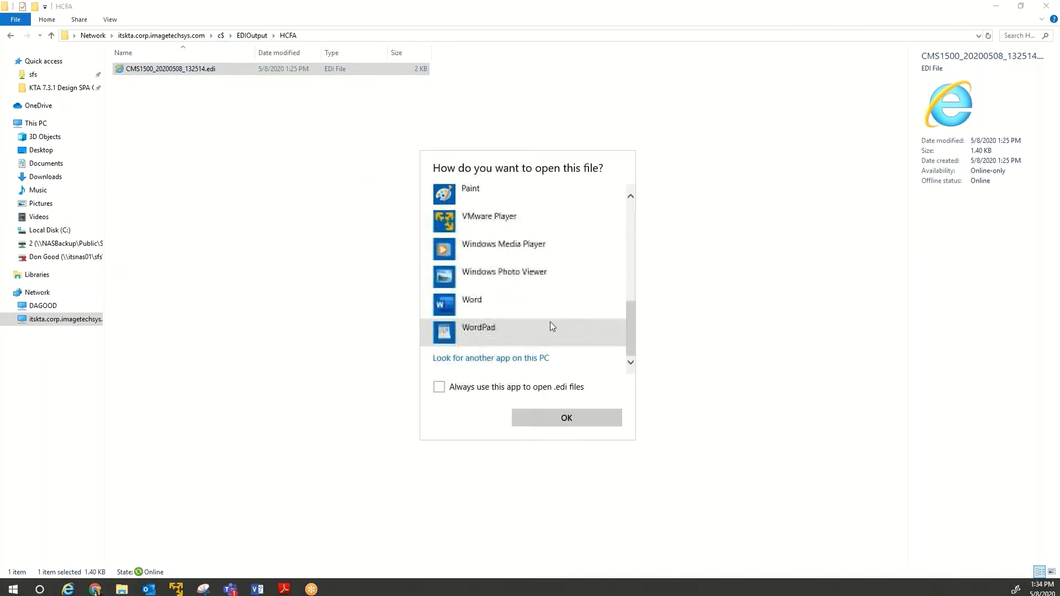
scroll(534, 294, up, 3)
click(509, 270)
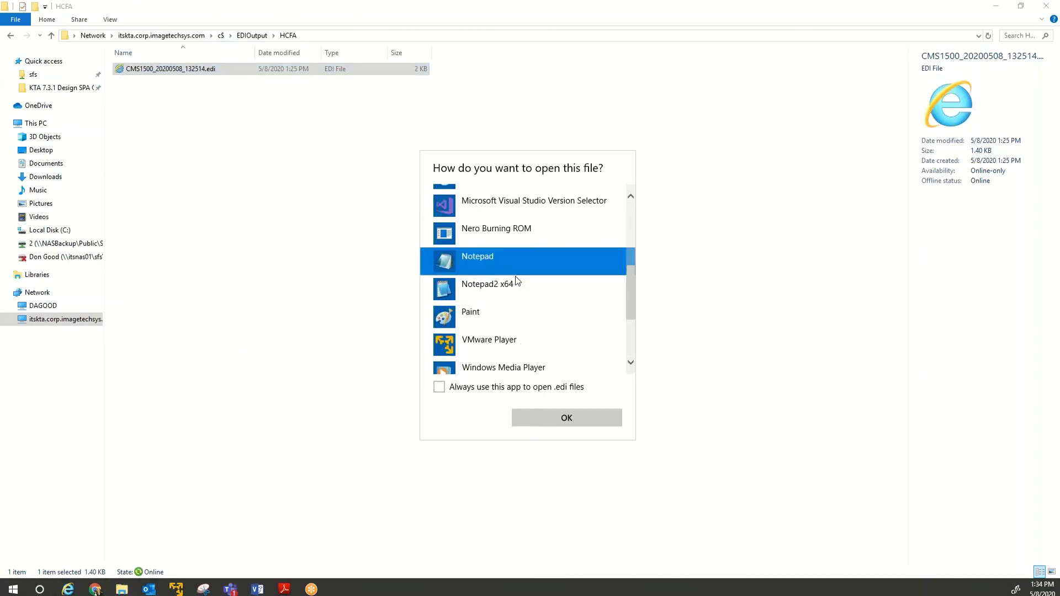
click(522, 415)
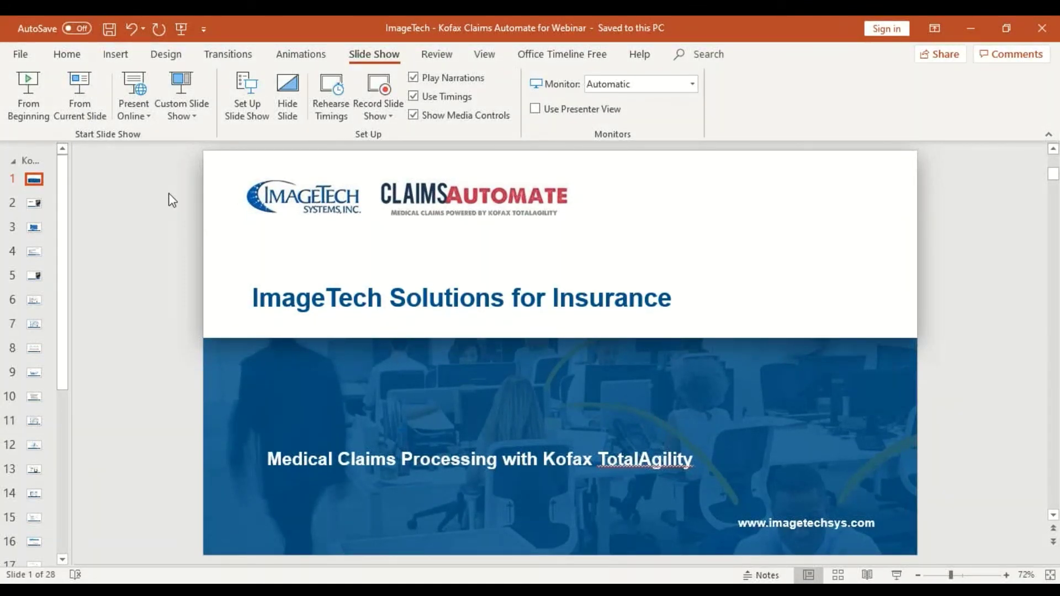
Step: Switch to PowerPoint and start the ImageTech - Kofax Claims Automate for Webinar slide show from the first slide
click(29, 88)
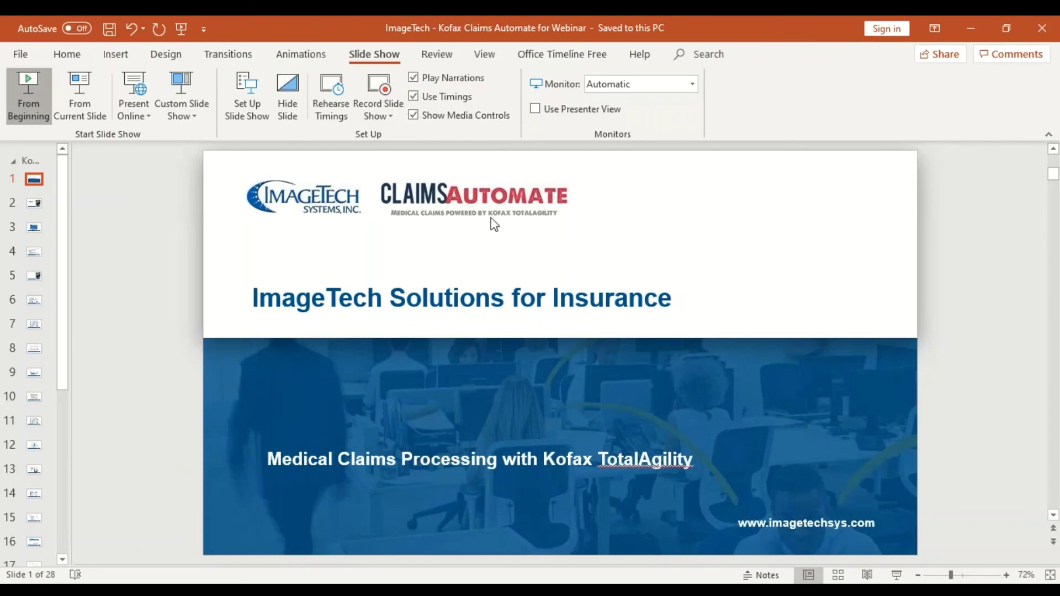